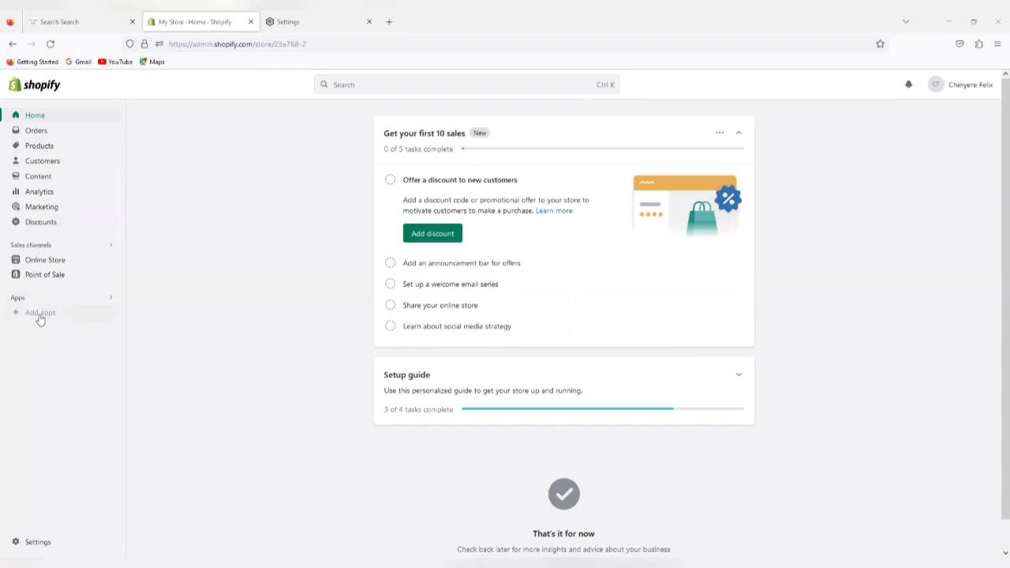
Open the Shopify App Store from the store admin and search it for "wishlist"
click(37, 314)
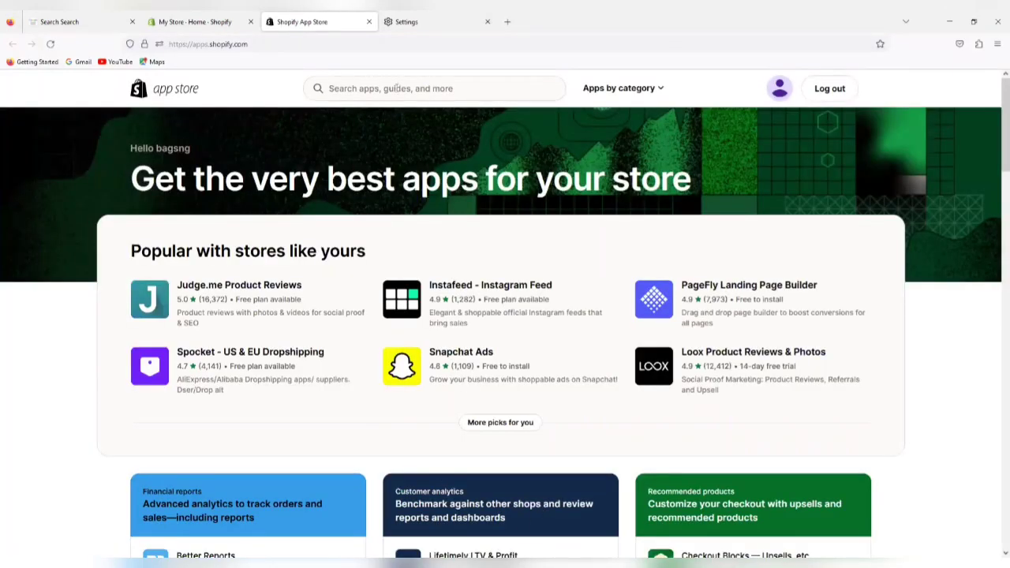
click(372, 89)
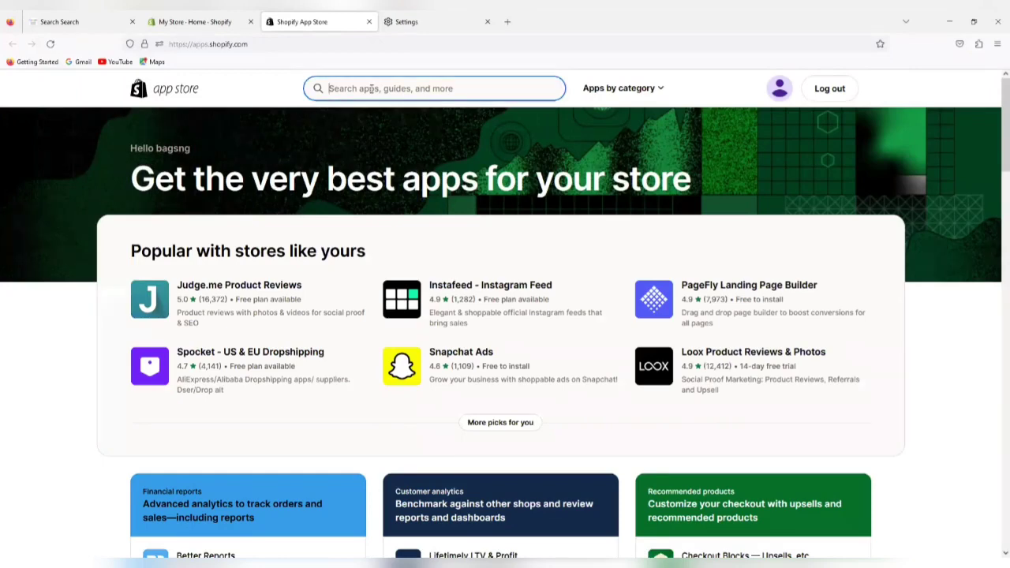
text(wi)
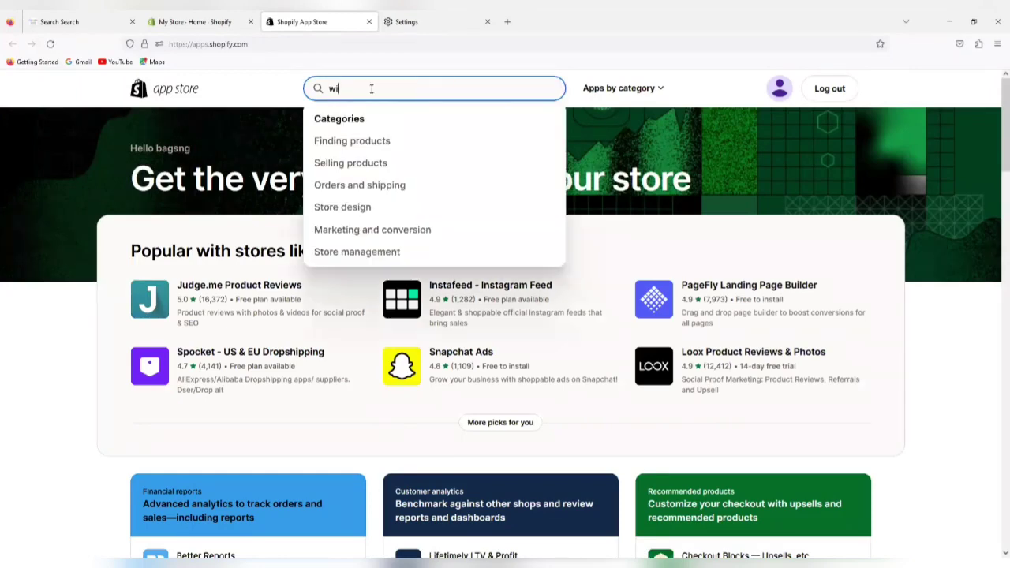
text(ssh)
key(BackSpace)
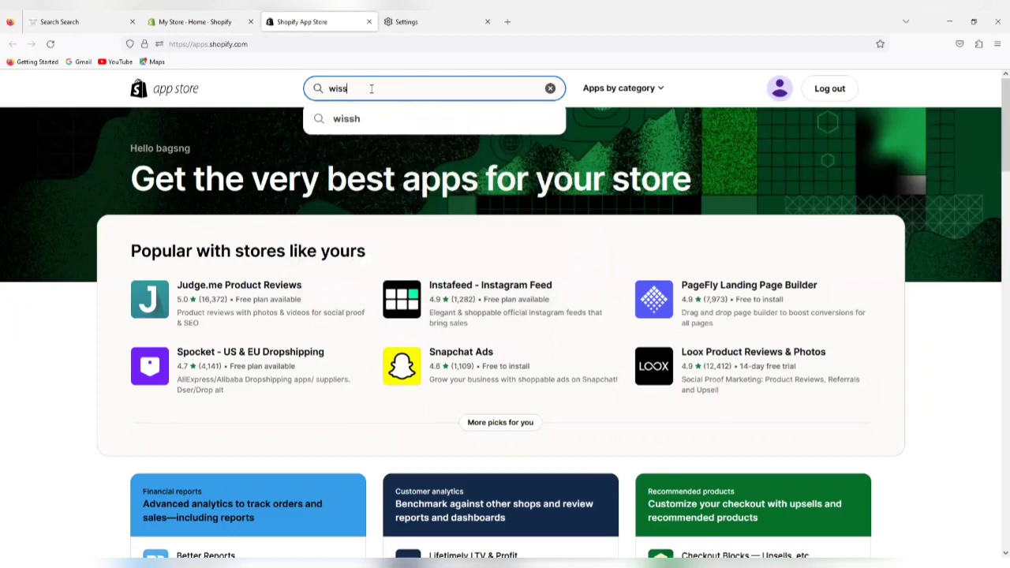
key(BackSpace)
text(hlist)
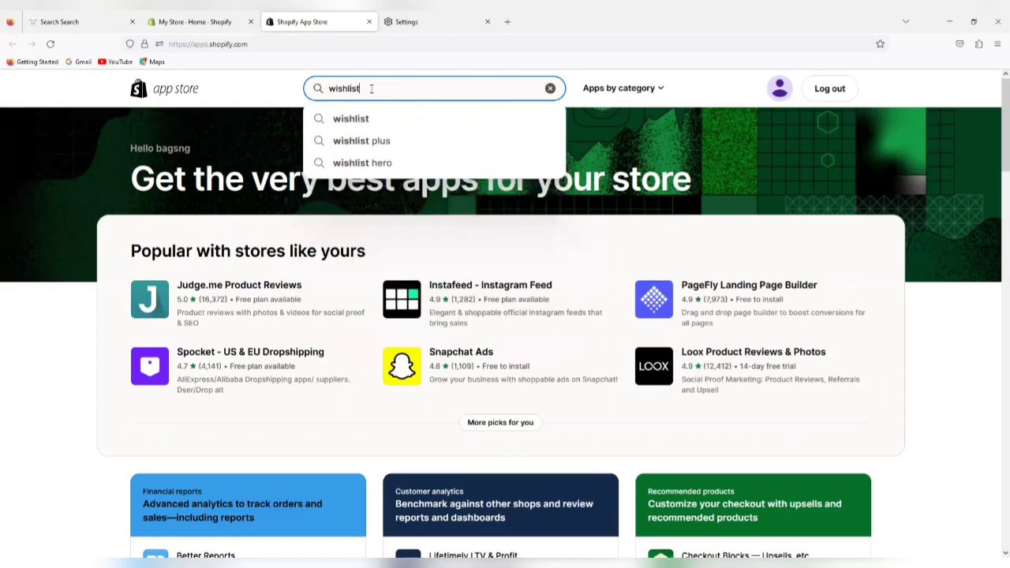
key(Return)
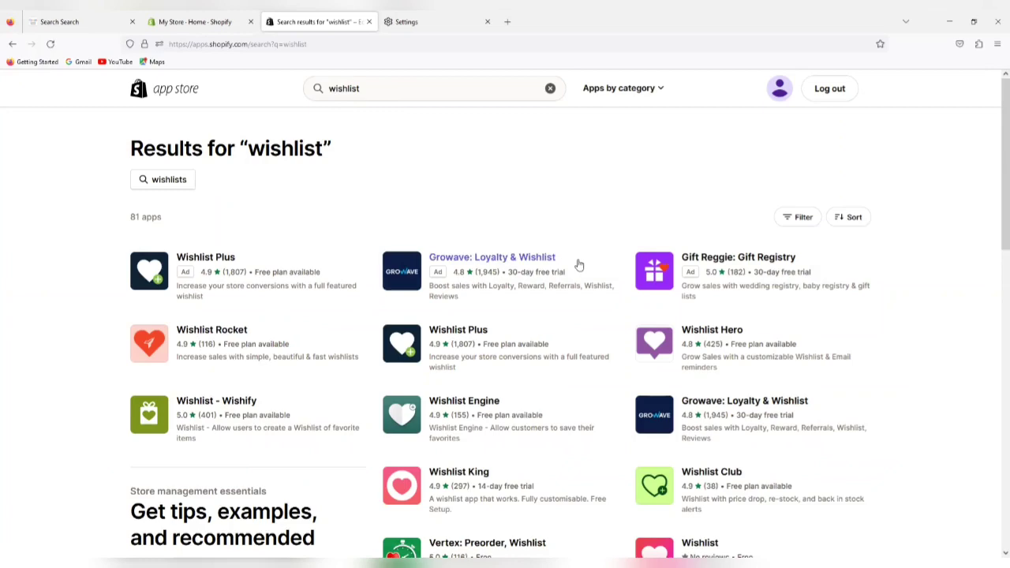
Browse the wishlist search results and open the Wishlist Plus listing that is not marked as an ad
scroll(576, 264, down, 3)
scroll(596, 263, down, 3)
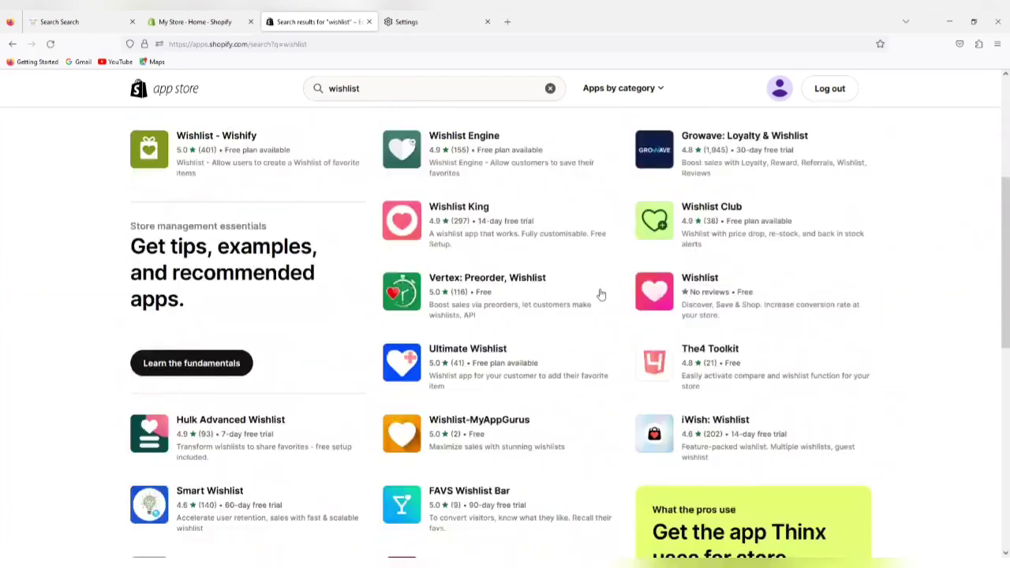
scroll(531, 241, down, 2)
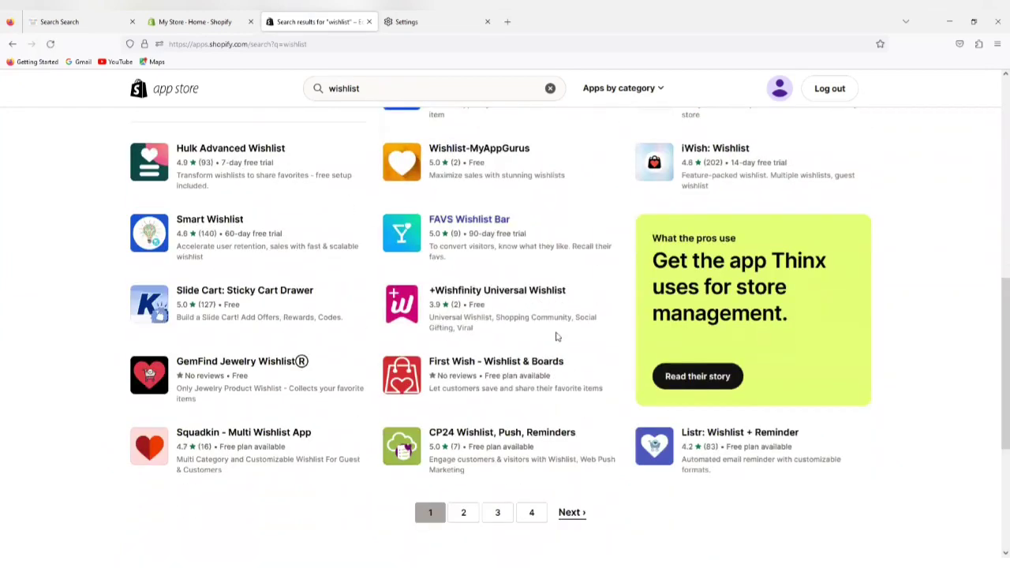
scroll(577, 252, down, 3)
scroll(577, 264, up, 1)
scroll(577, 259, up, 4)
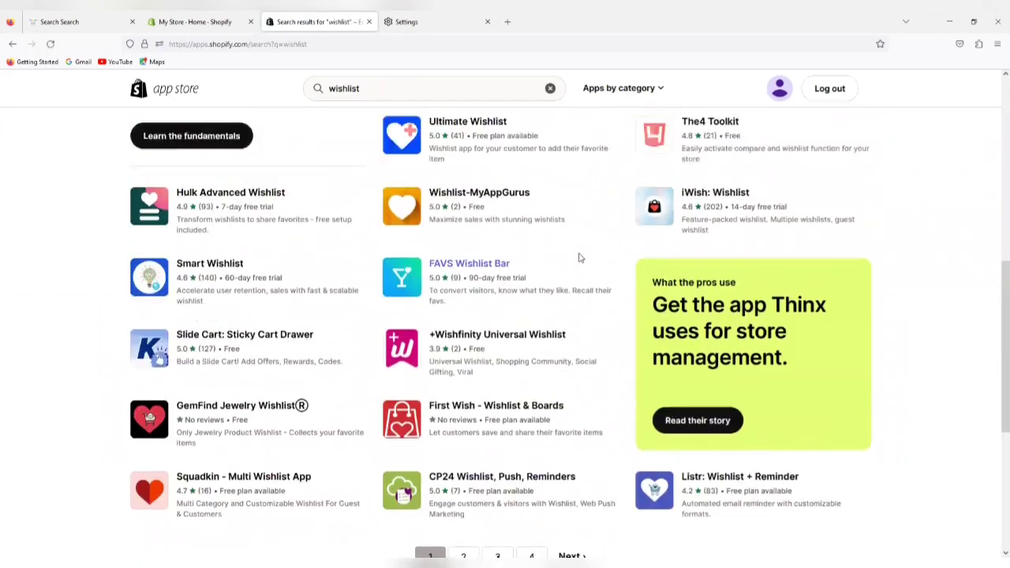
scroll(489, 292, down, 4)
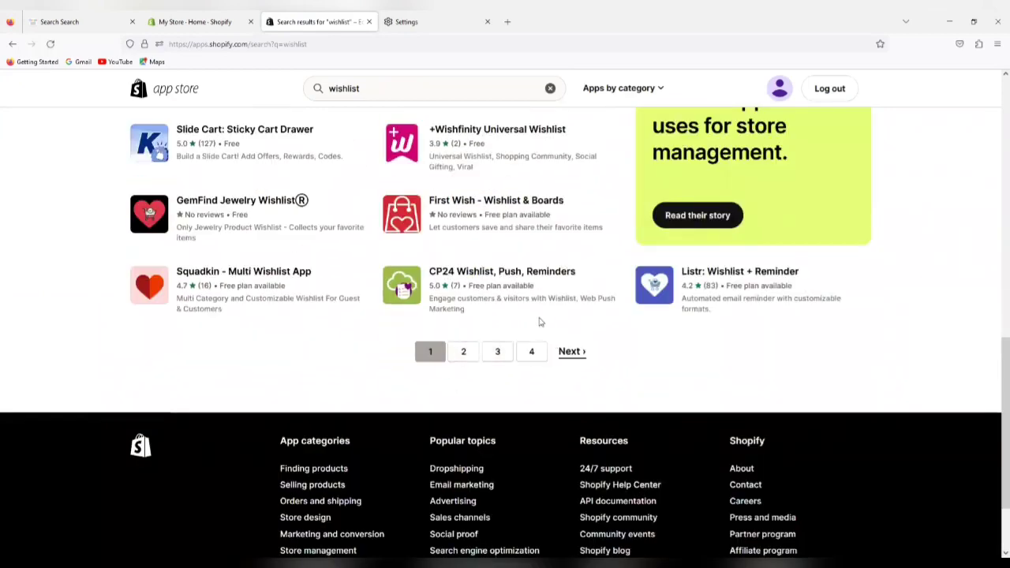
scroll(542, 317, up, 8)
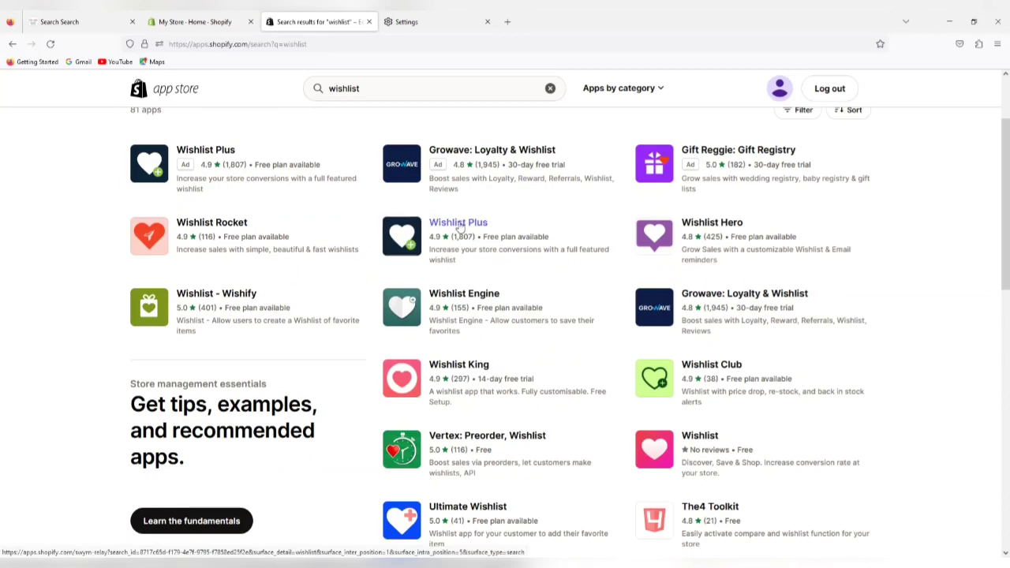
click(459, 224)
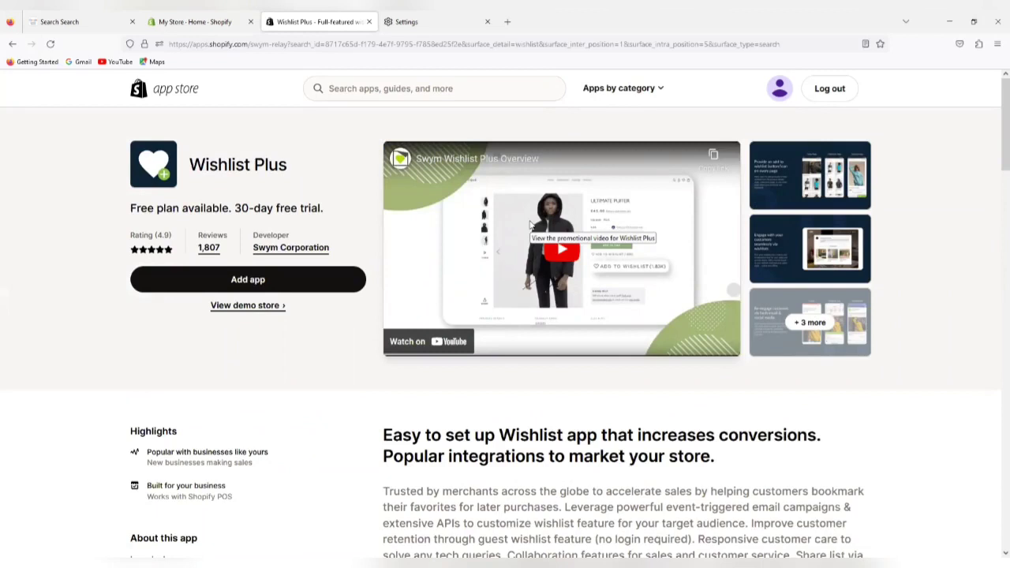
Examine the Wishlist Plus listing's description, feature list, pricing plans and reviews
scroll(530, 225, down, 3)
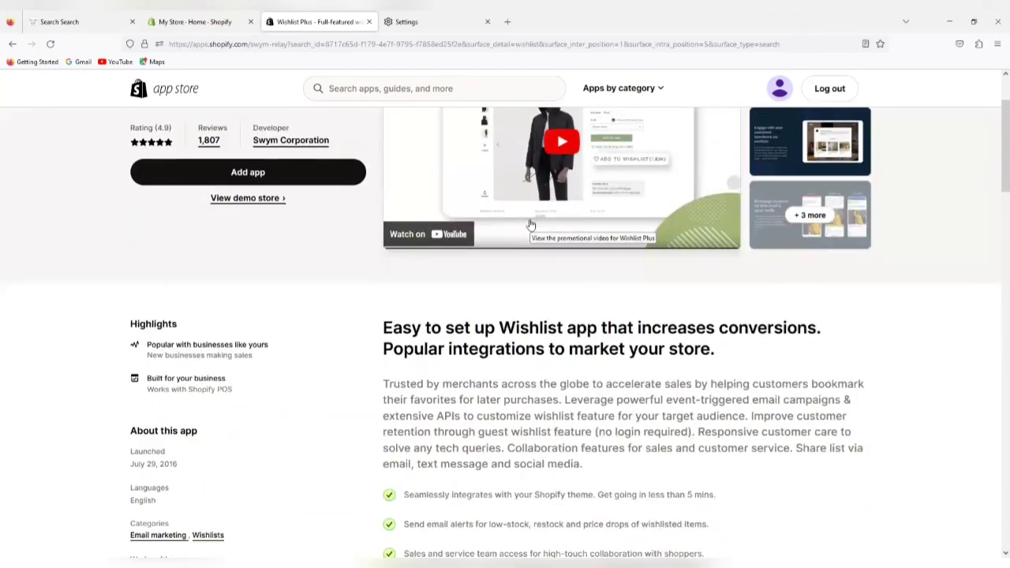
scroll(530, 226, down, 5)
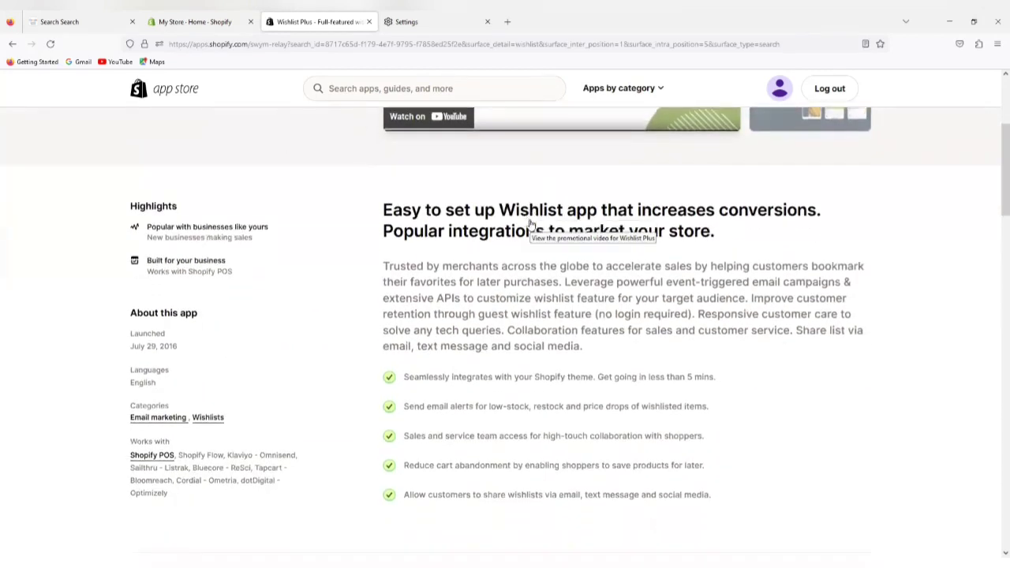
scroll(530, 226, down, 2)
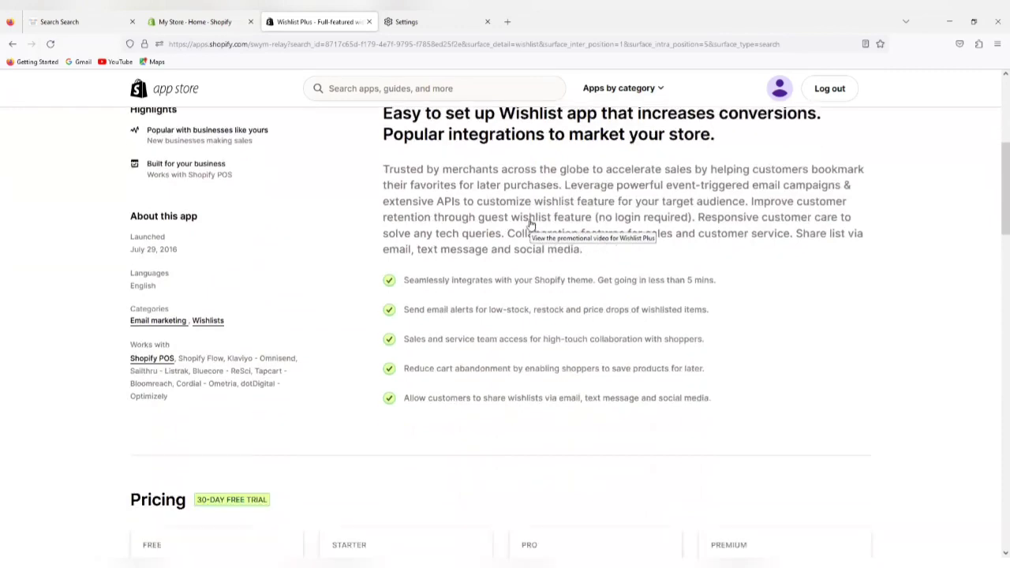
scroll(530, 226, down, 3)
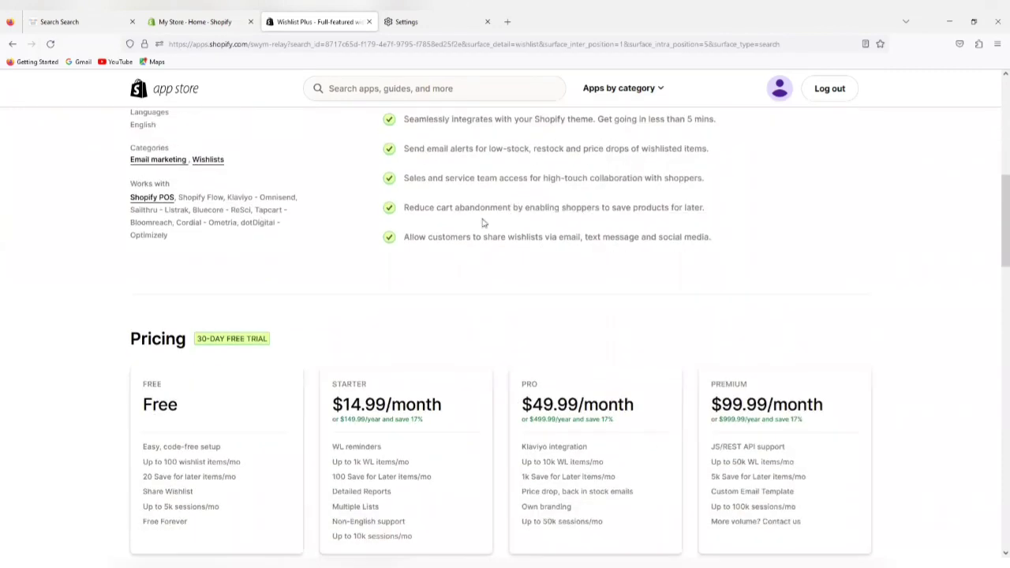
scroll(407, 150, up, 2)
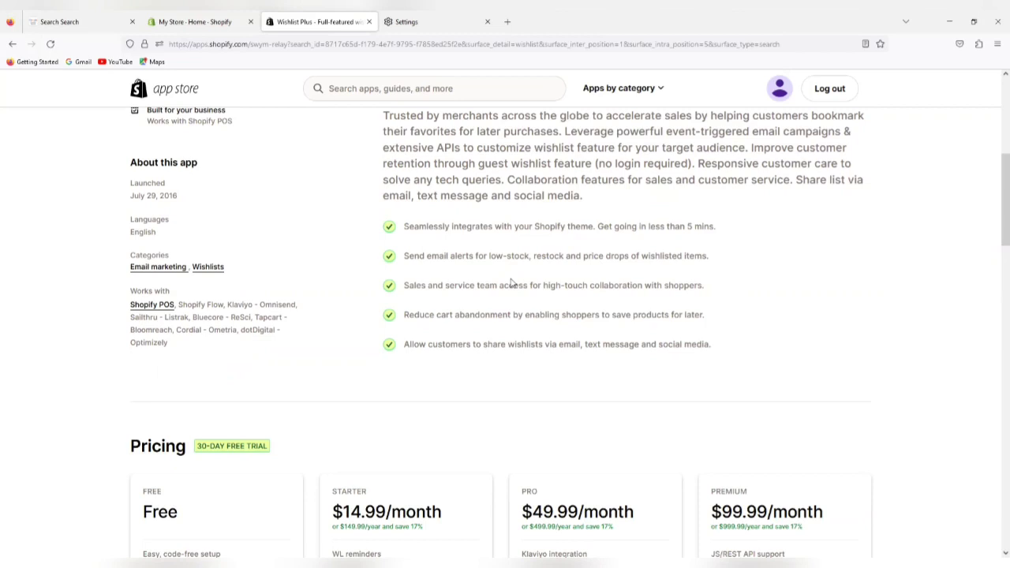
scroll(511, 282, down, 2)
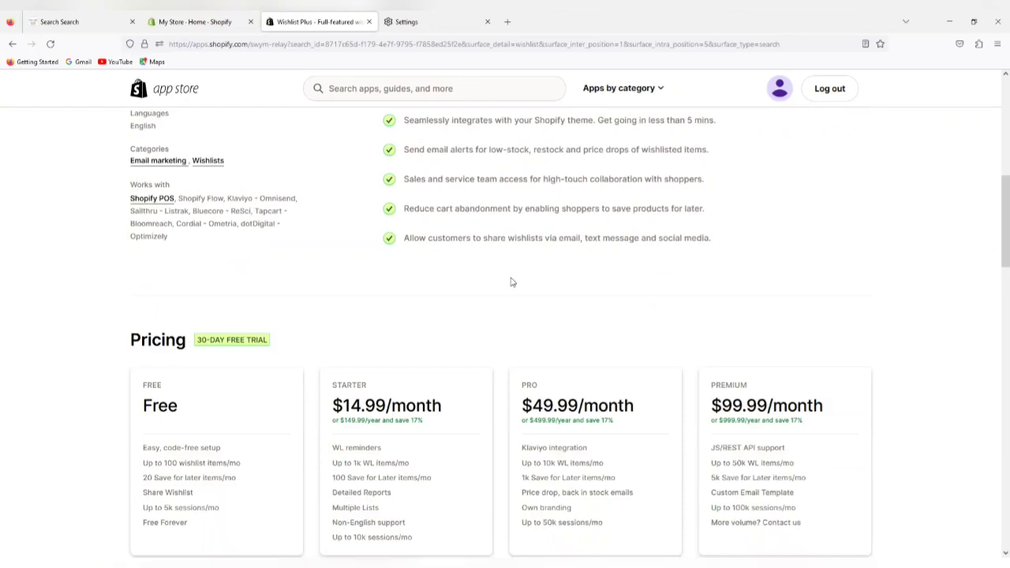
scroll(510, 282, down, 1)
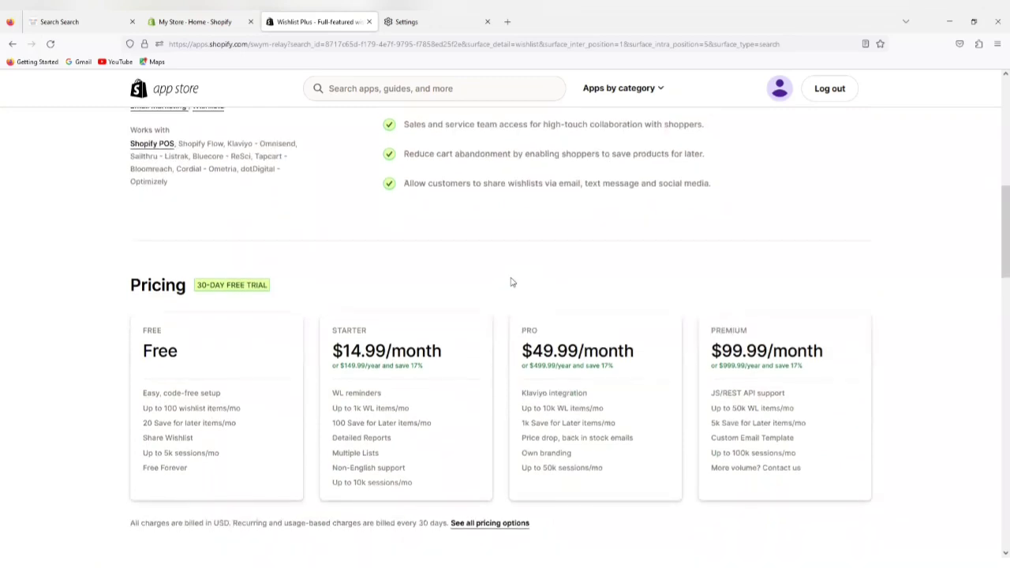
scroll(511, 282, down, 2)
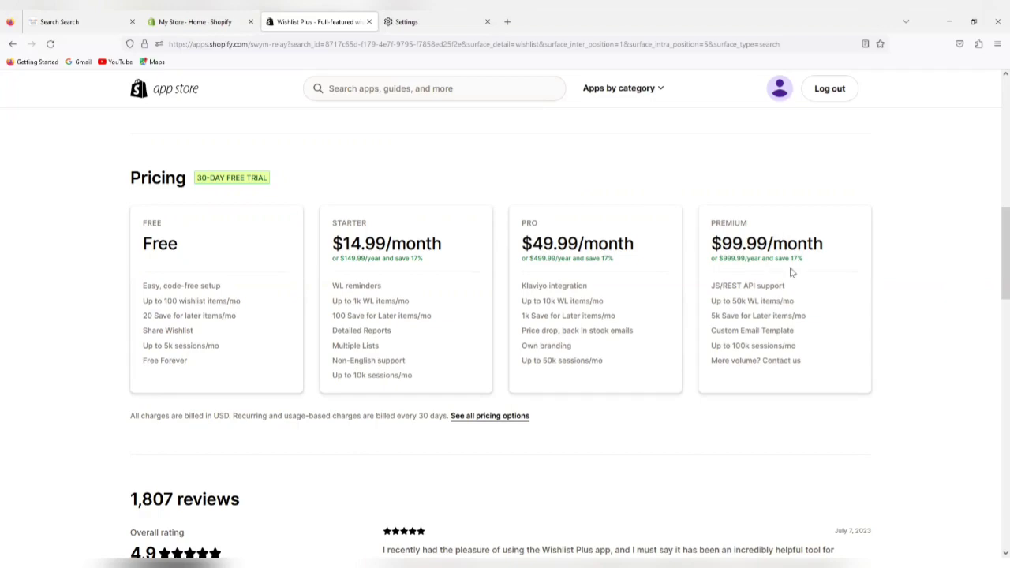
scroll(465, 282, down, 5)
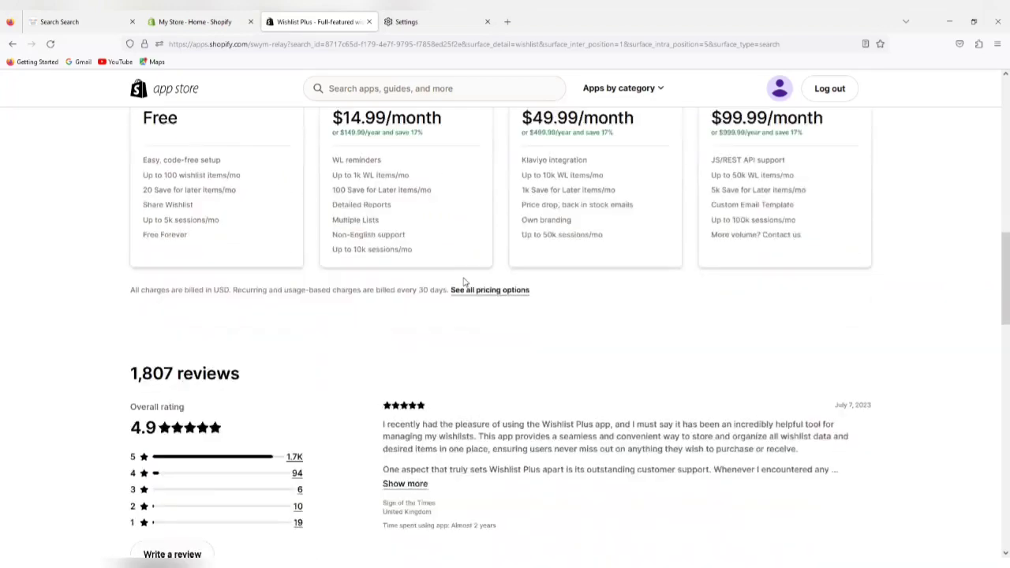
scroll(464, 282, up, 8)
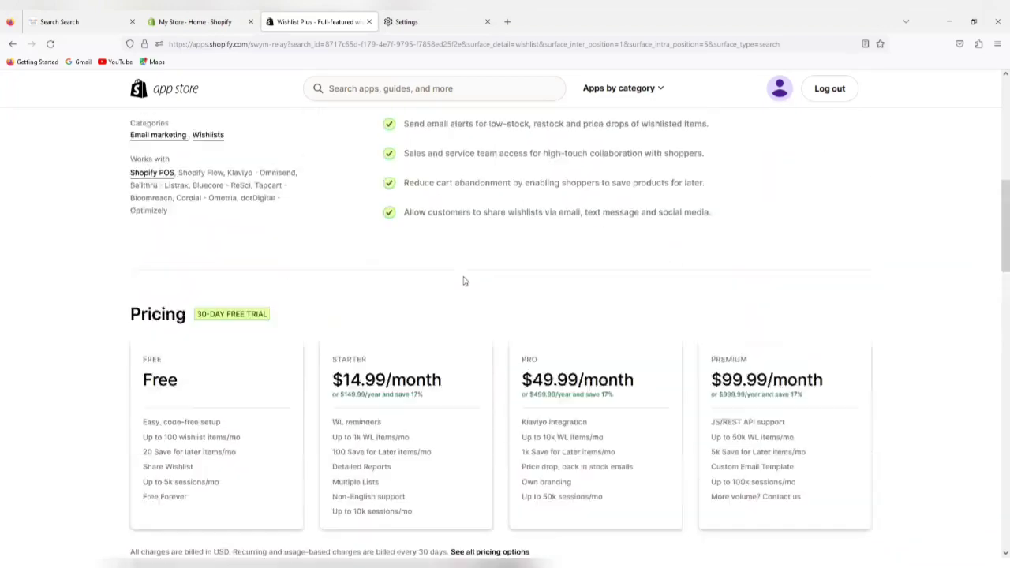
scroll(464, 282, up, 10)
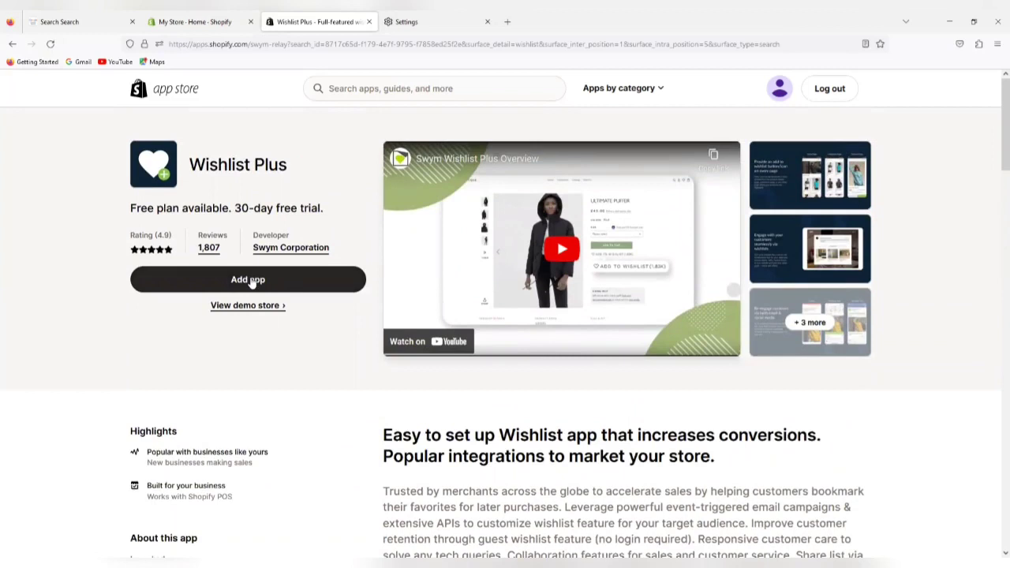
Install Wishlist Plus on the bagsng store under the listed Shopify account, reviewing its privacy and permission details
click(250, 284)
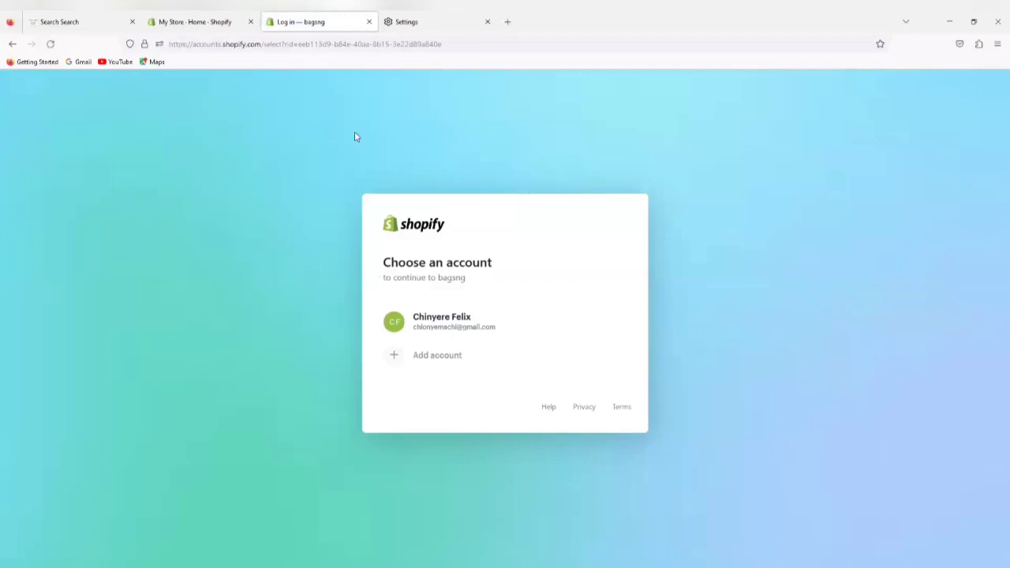
click(450, 321)
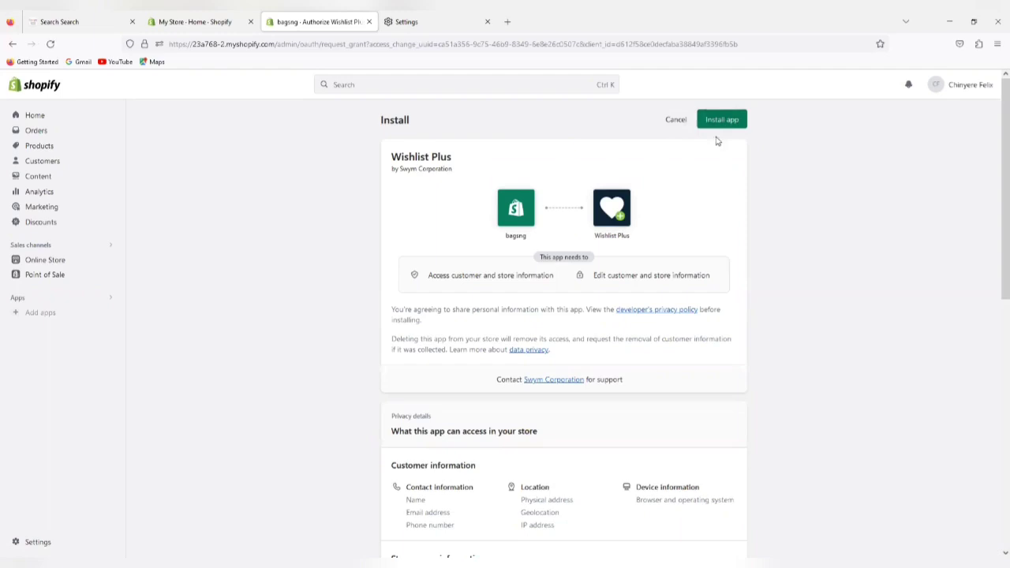
click(718, 119)
scroll(515, 257, down, 1)
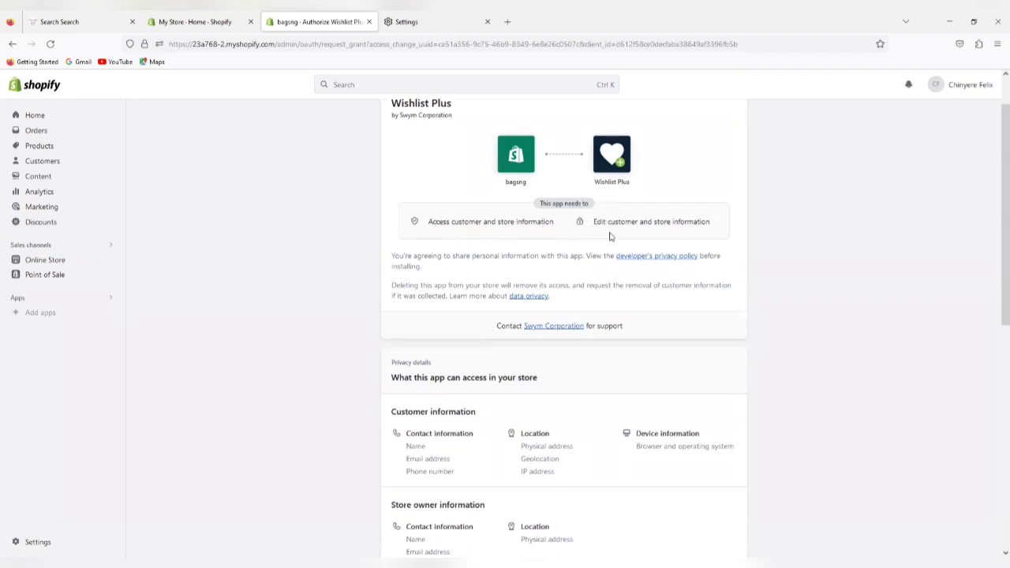
scroll(507, 265, down, 3)
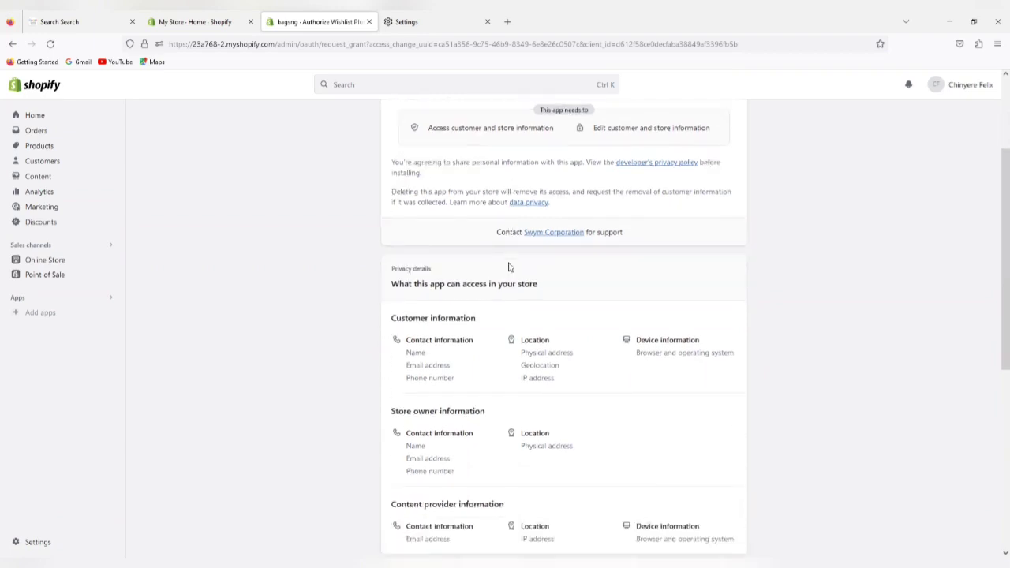
scroll(476, 231, down, 5)
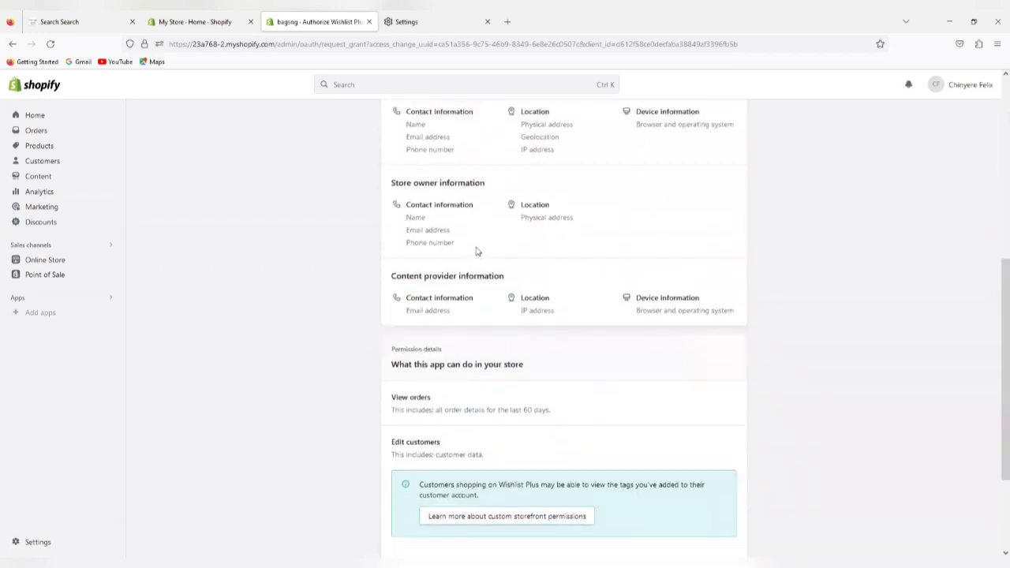
scroll(476, 250, up, 5)
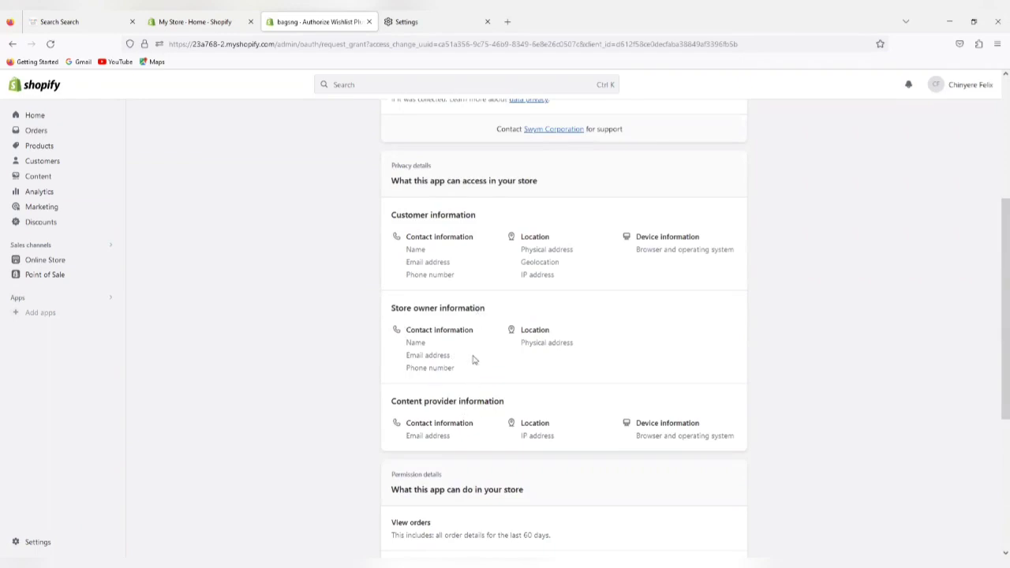
scroll(480, 329, down, 5)
scroll(487, 340, up, 10)
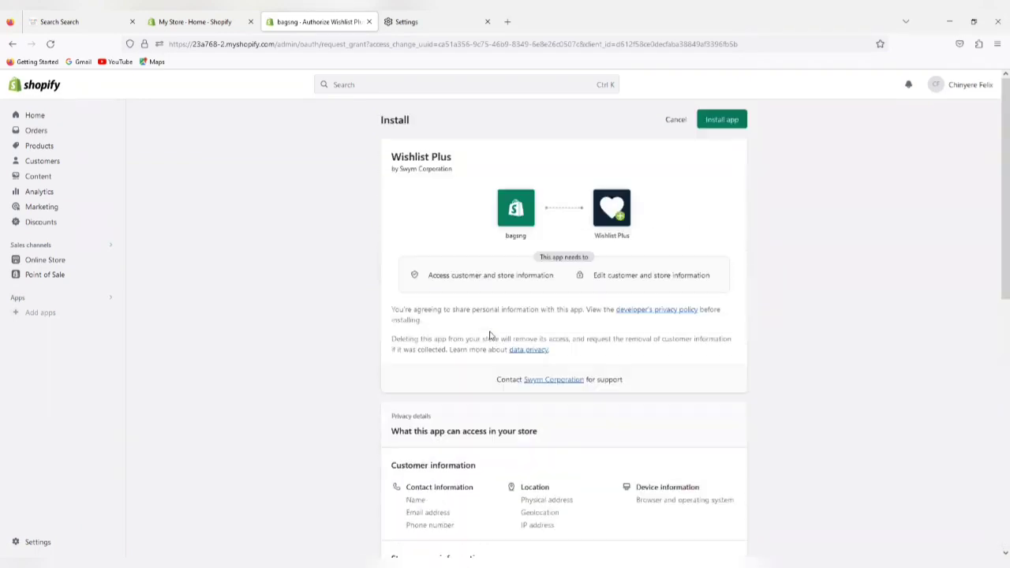
click(720, 126)
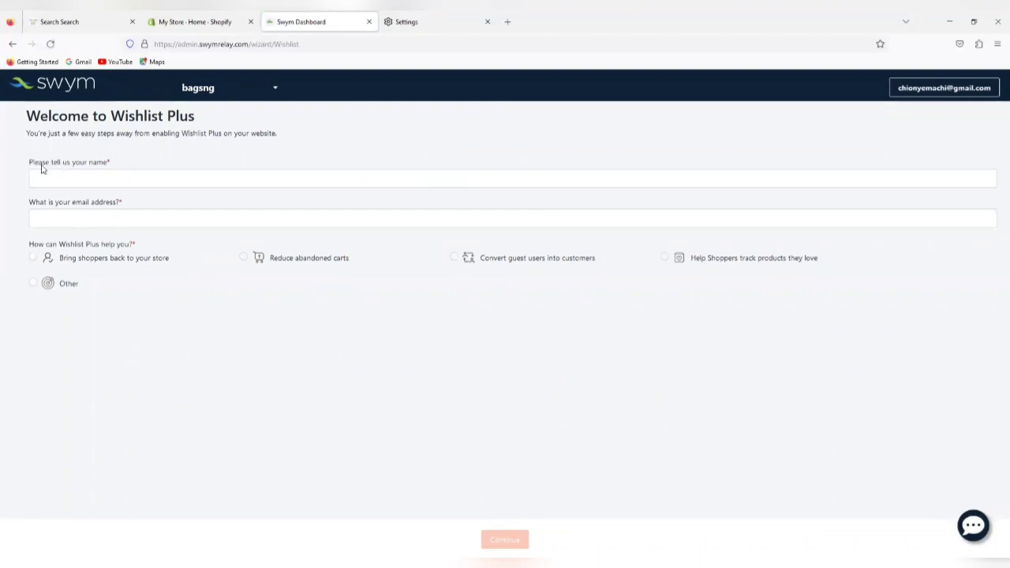
Fill in the Wishlist Plus welcome form with the owner's name and email, choosing "Bring shoppers back to your store" as its purpose
click(100, 179)
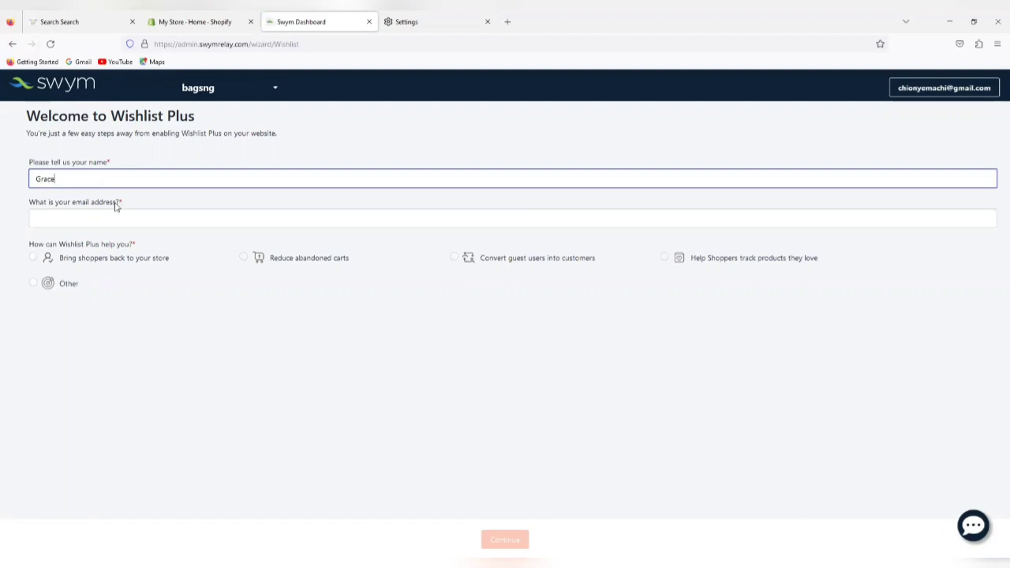
click(135, 215)
text(ch)
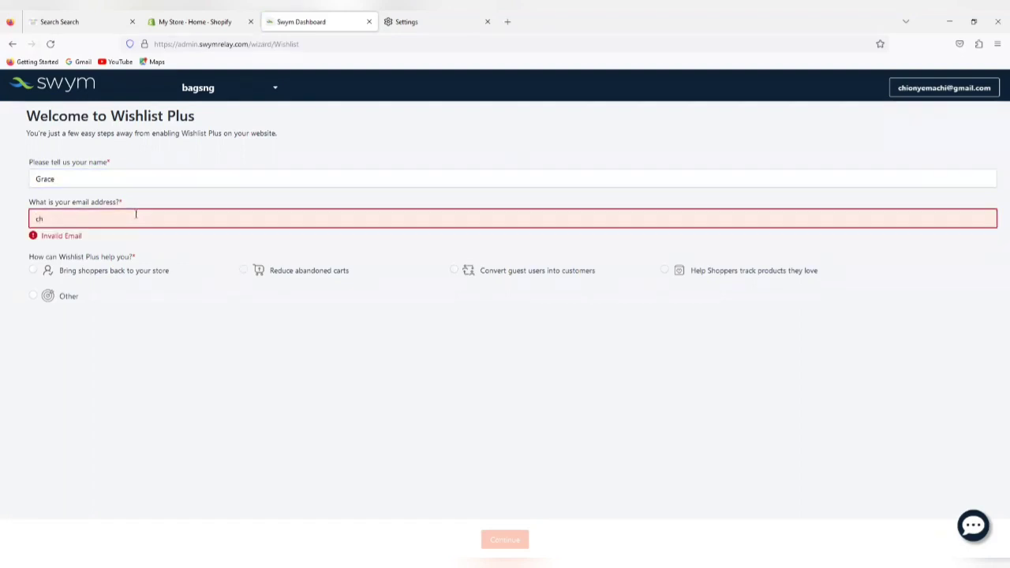
text(ie)
text(om)
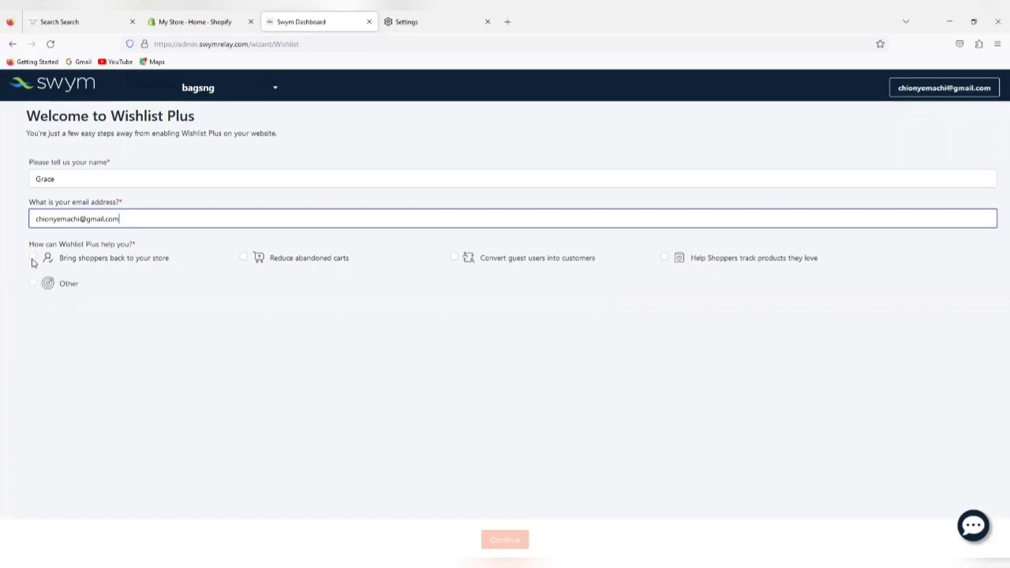
click(33, 258)
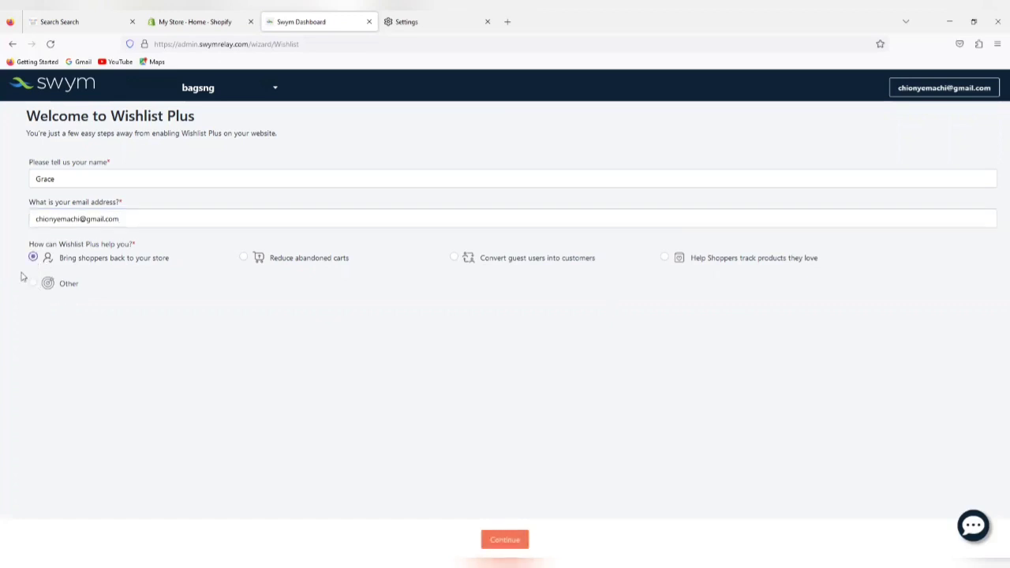
Submit the welcome form and start the Free plan at $0 monthly
click(505, 540)
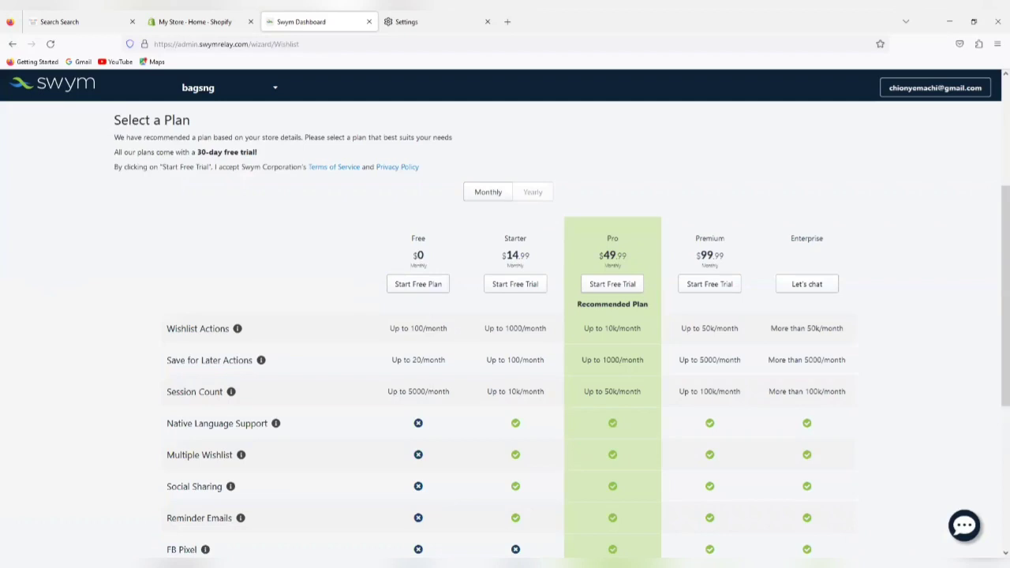
click(422, 288)
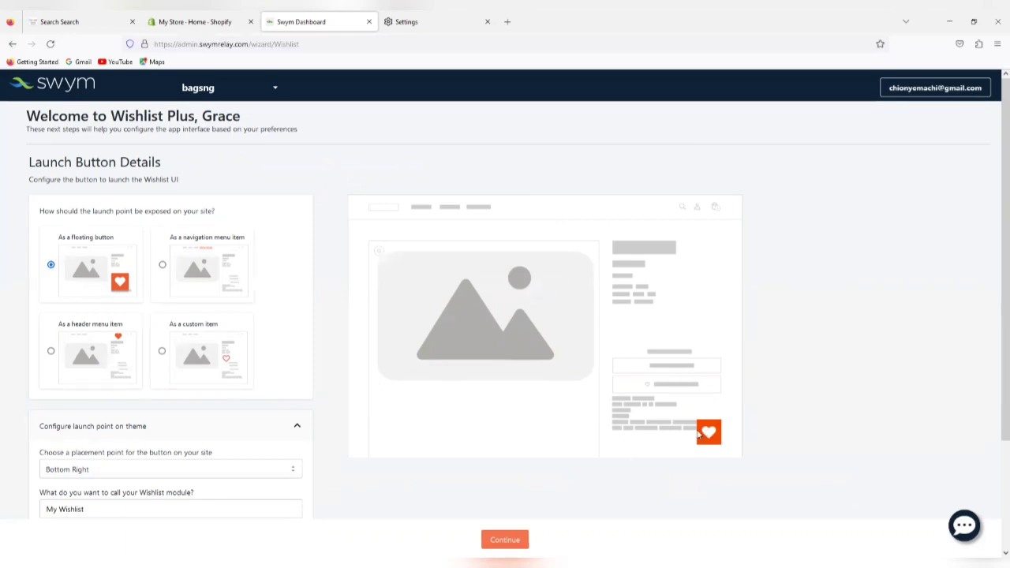
Try the navigation and header launch point options, choose "As a custom item", and continue to the button details
click(163, 266)
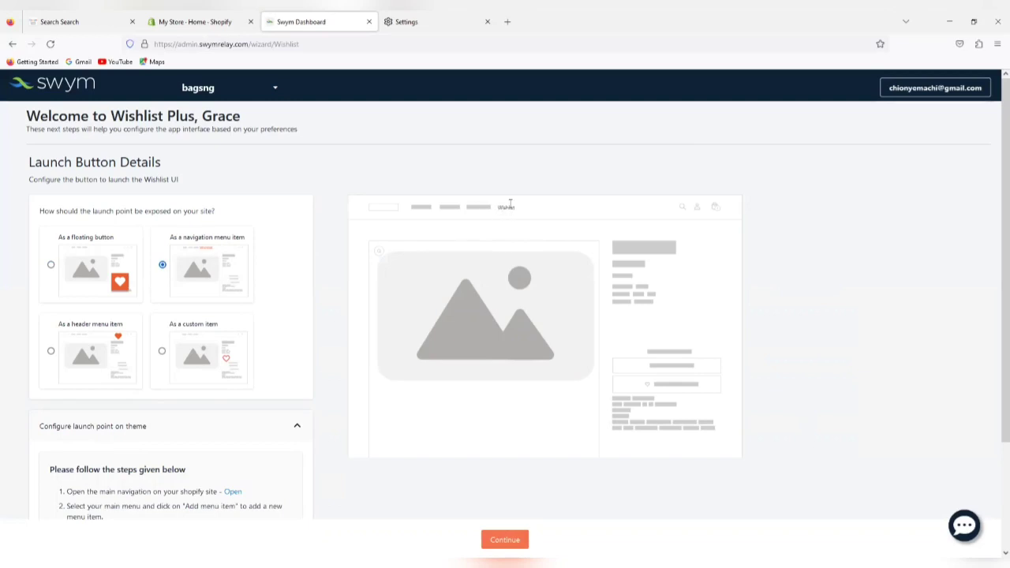
click(50, 352)
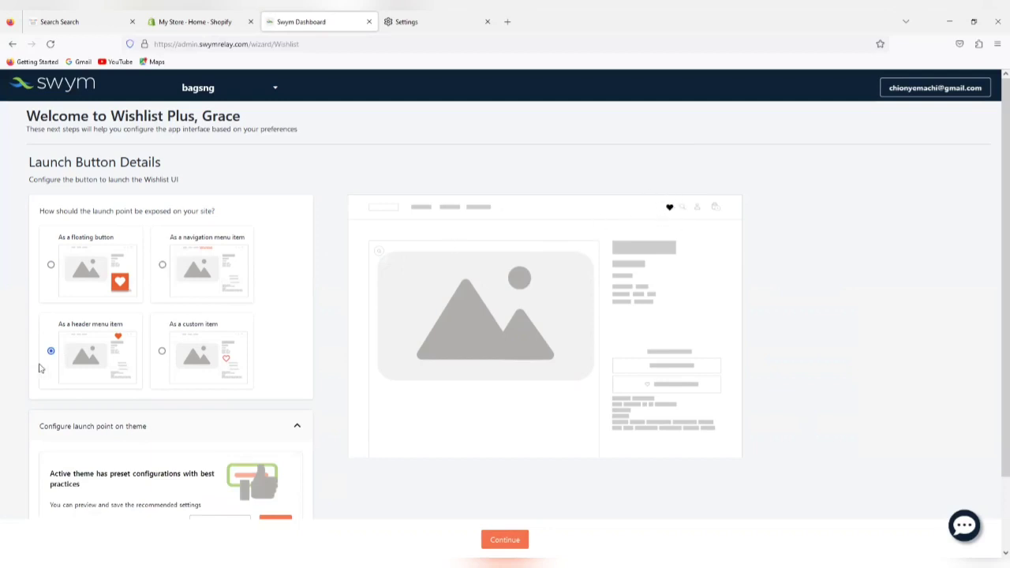
click(162, 352)
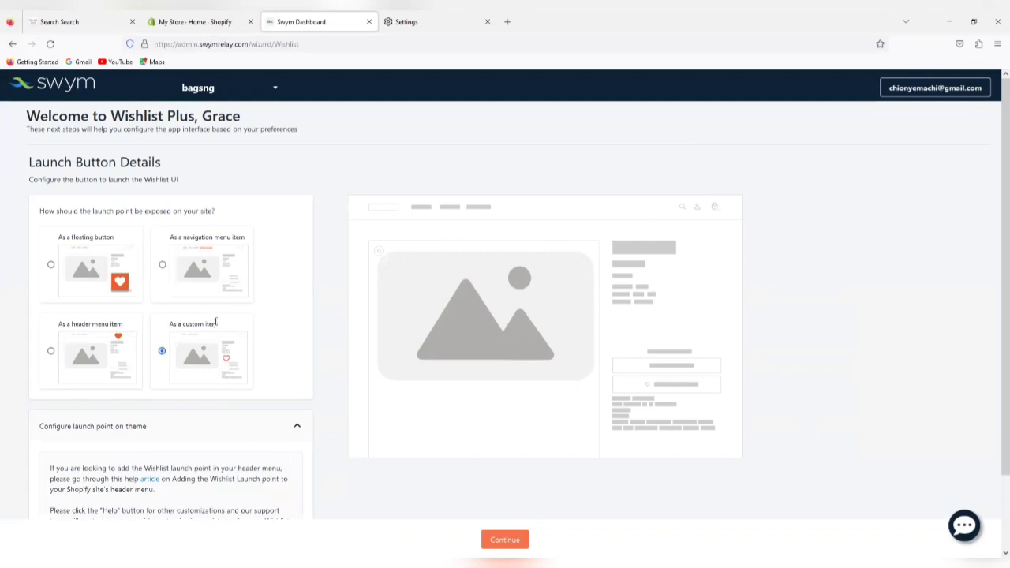
scroll(449, 332, down, 2)
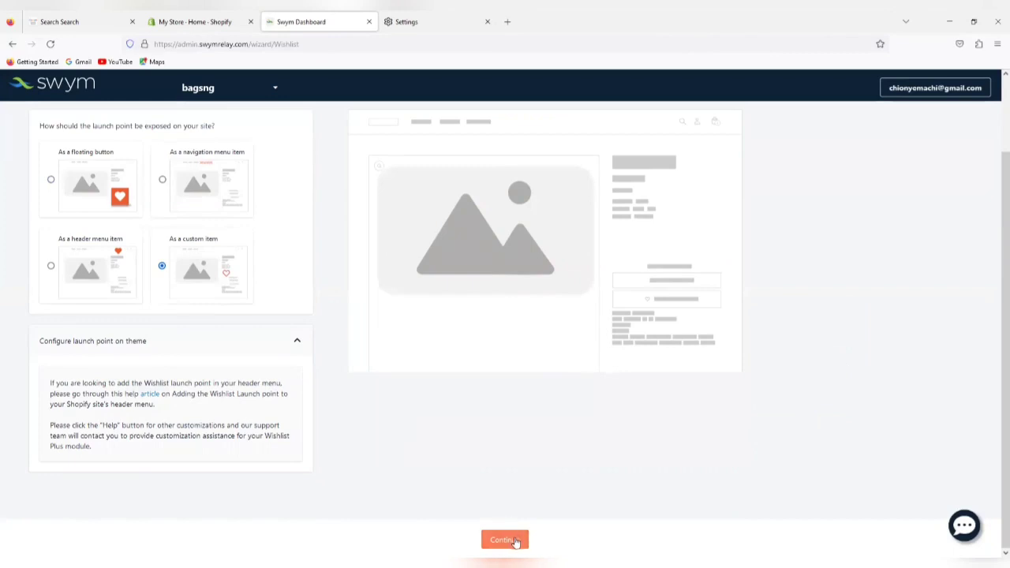
click(514, 542)
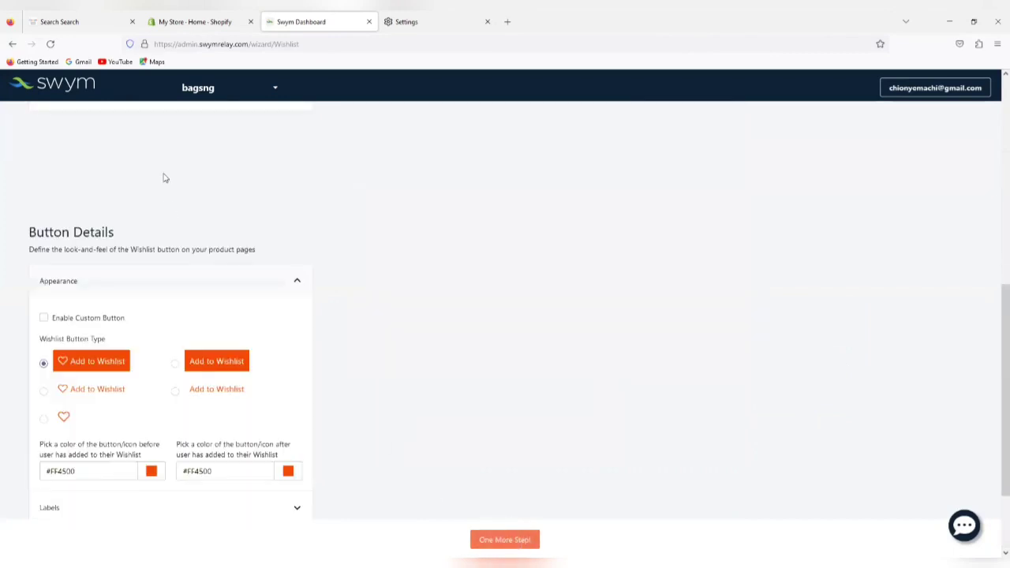
Preview the five wishlist button types and select the solid "Add to Wishlist" button without the heart
scroll(137, 190, down, 1)
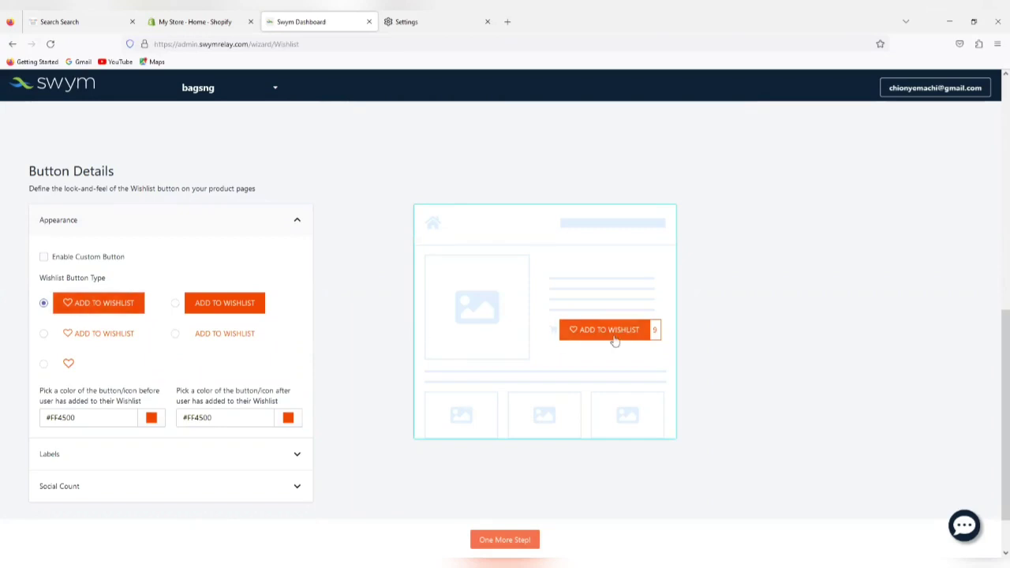
click(175, 304)
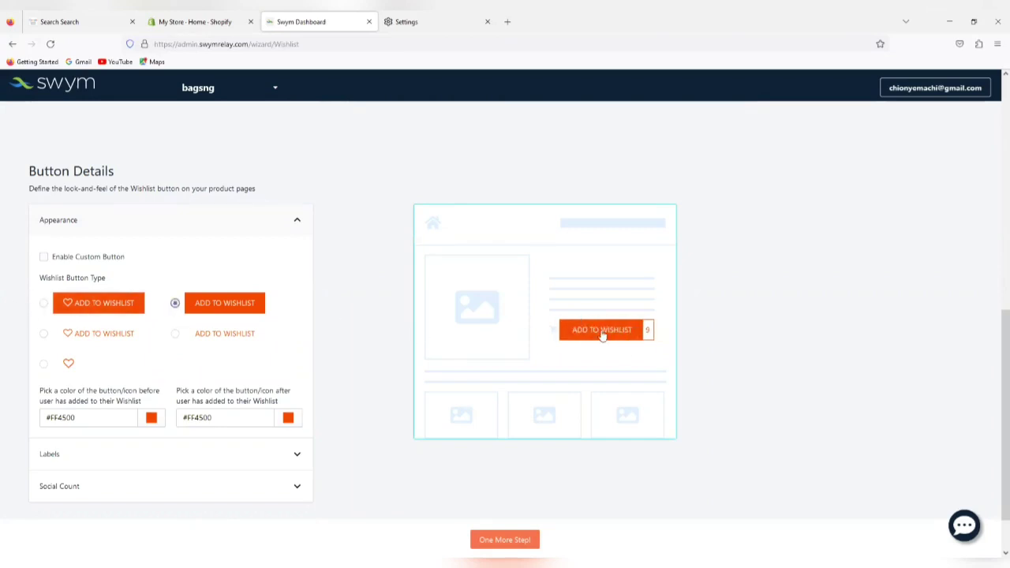
click(44, 333)
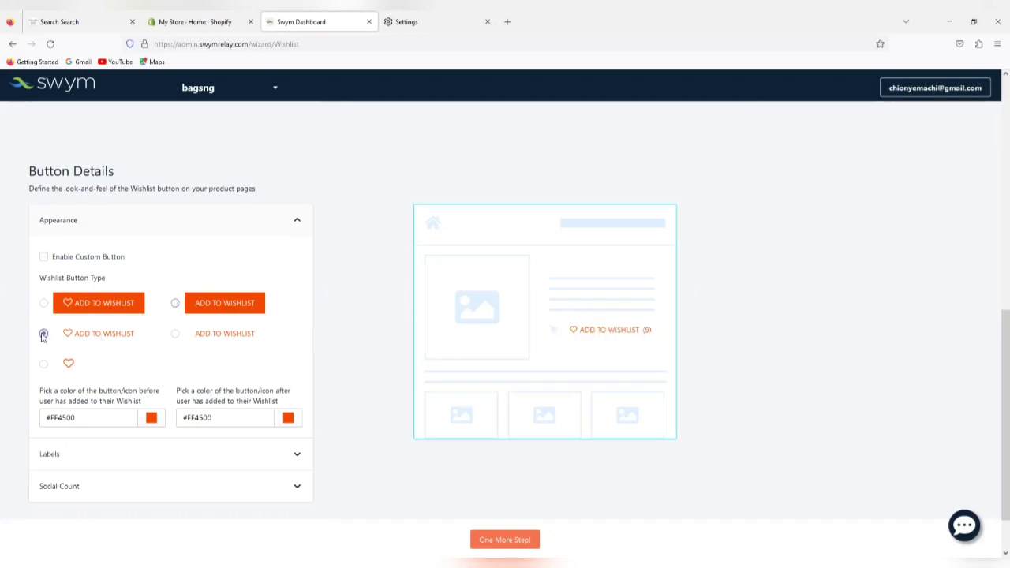
click(175, 333)
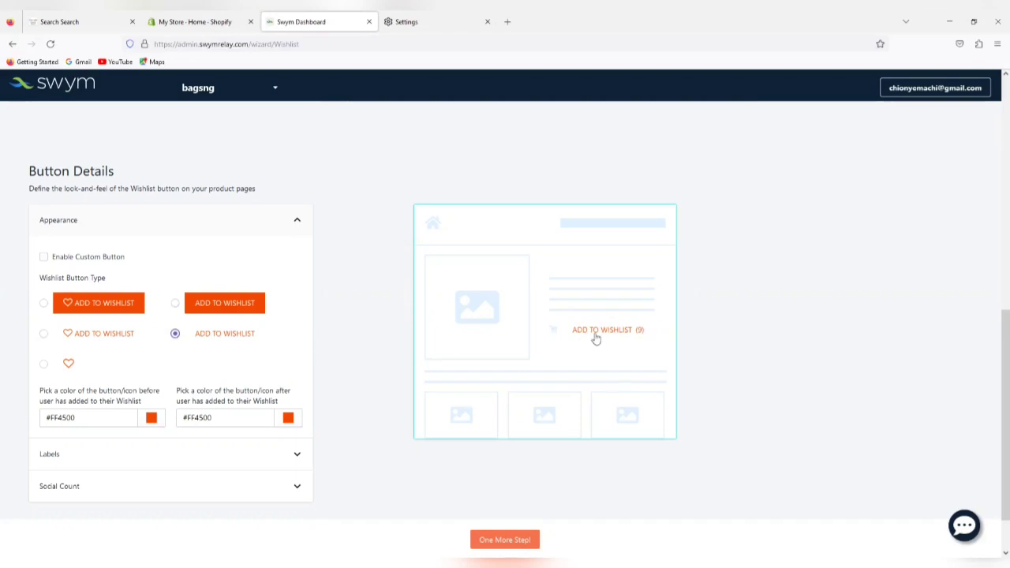
click(45, 365)
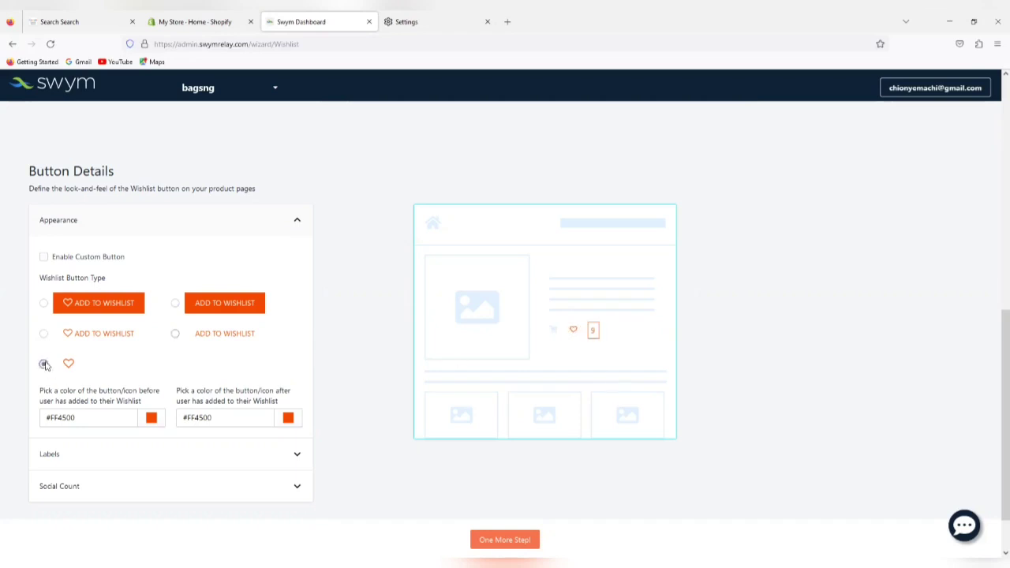
click(175, 304)
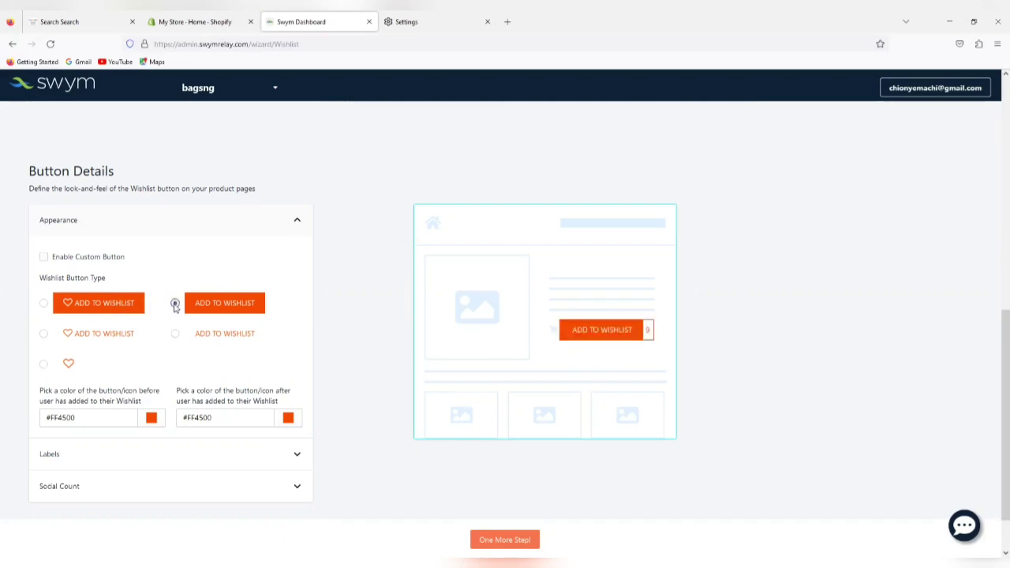
Set the button color before an item is added to the wishlist to purple #8d5da6
scroll(174, 306, down, 2)
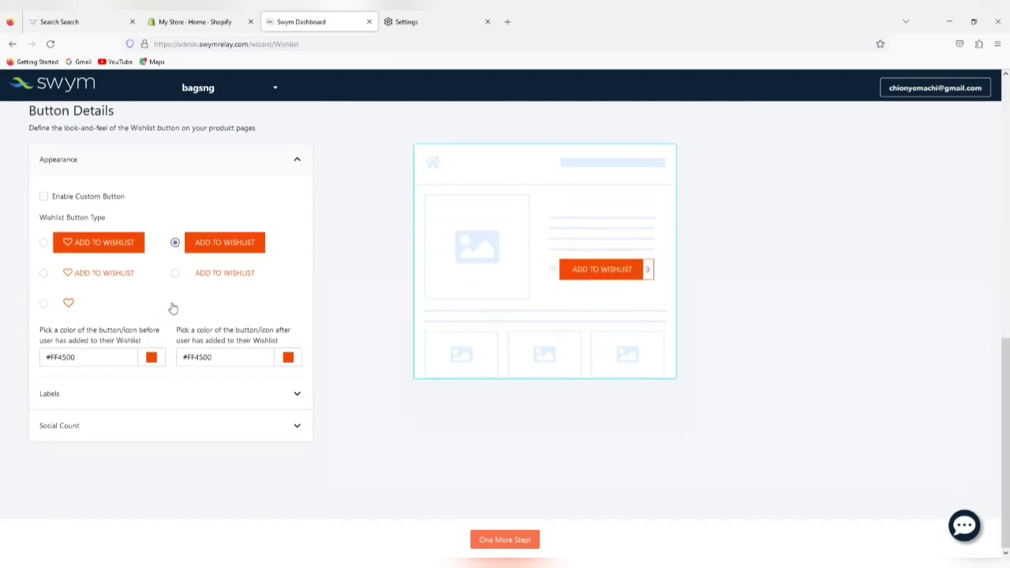
click(151, 360)
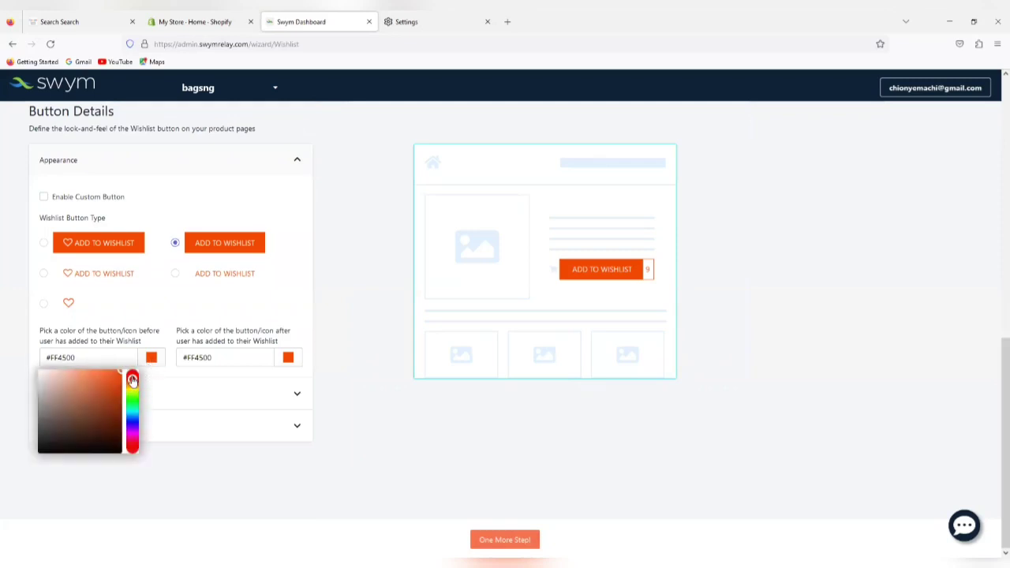
drag(133, 382, 132, 422)
drag(119, 373, 74, 399)
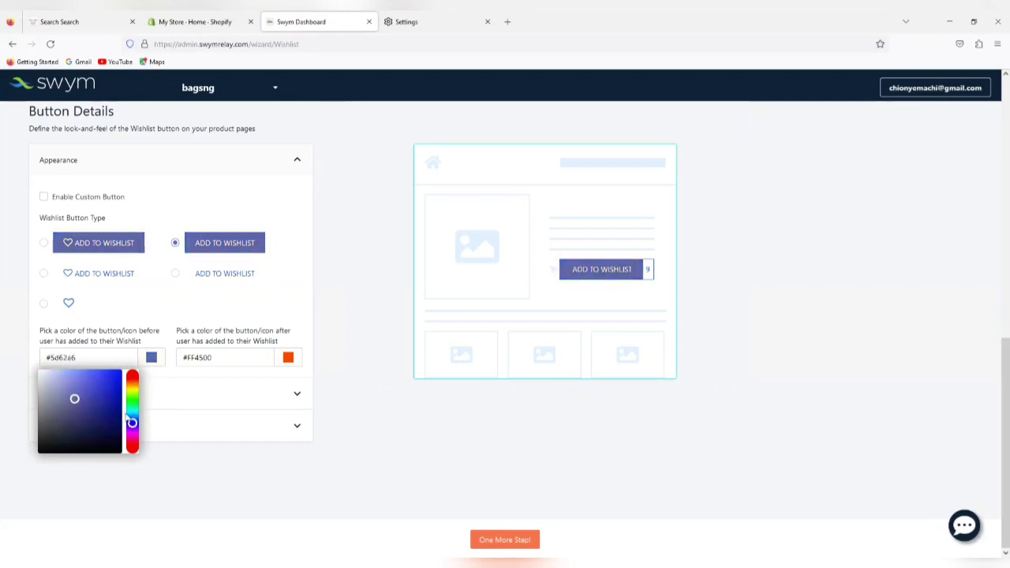
drag(131, 426, 132, 430)
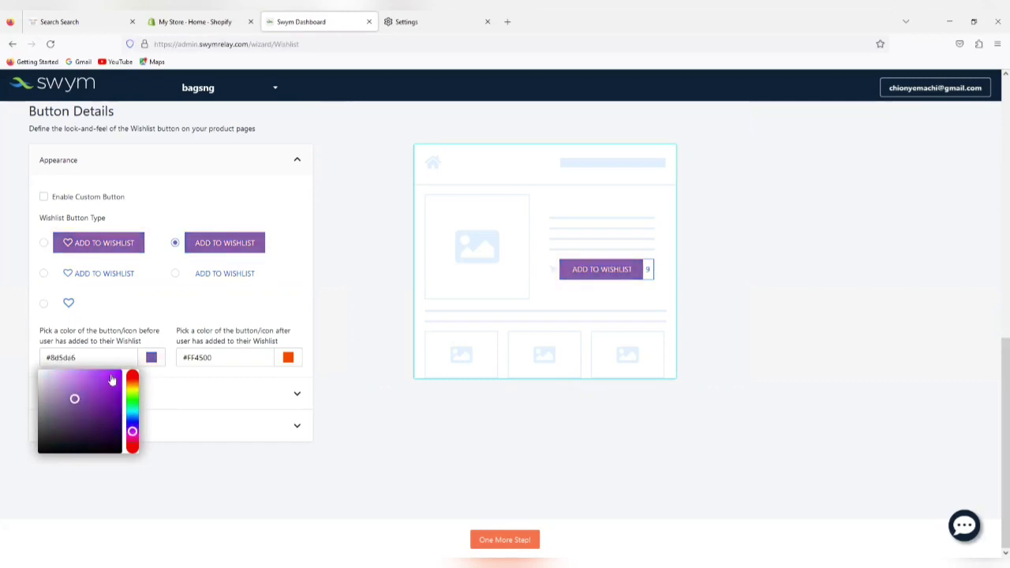
click(152, 365)
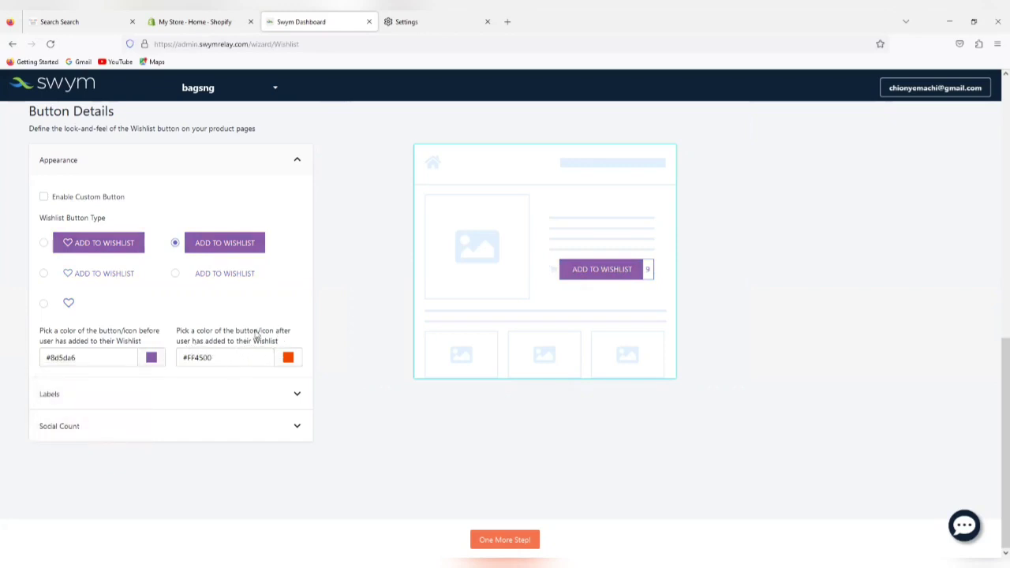
Set the button color after an item is added to the wishlist to green #33ca65
click(288, 360)
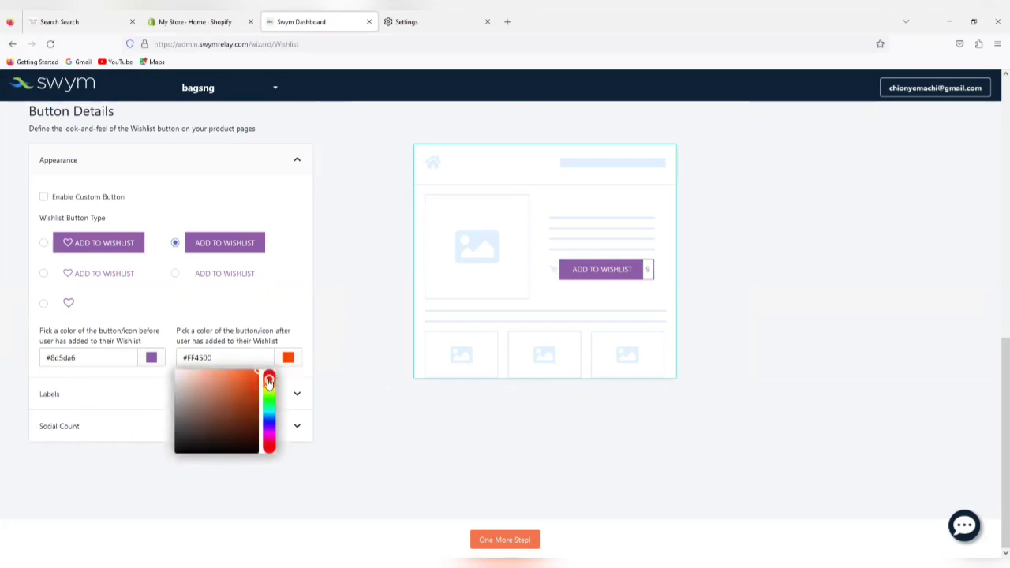
drag(269, 381, 237, 388)
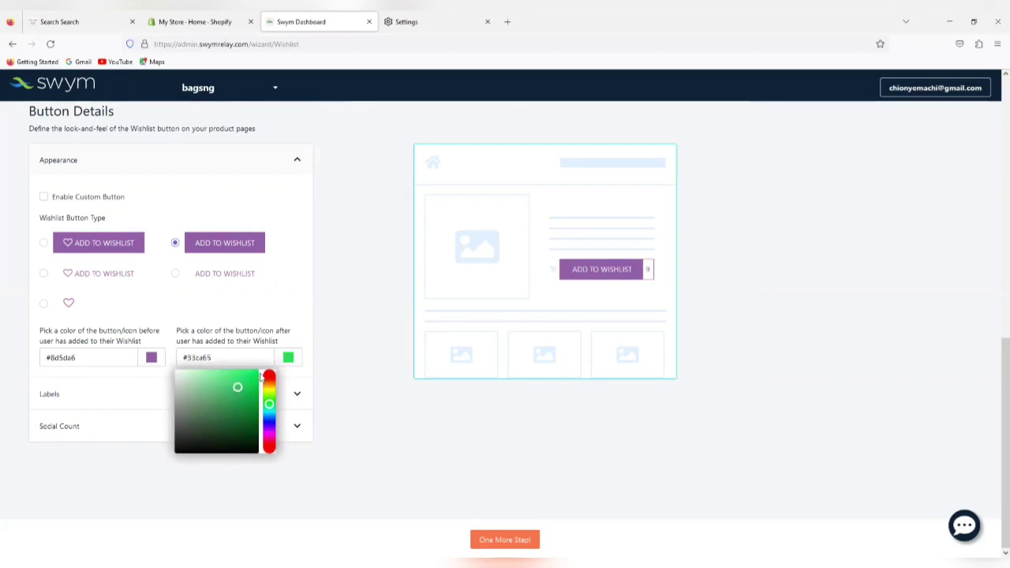
click(288, 359)
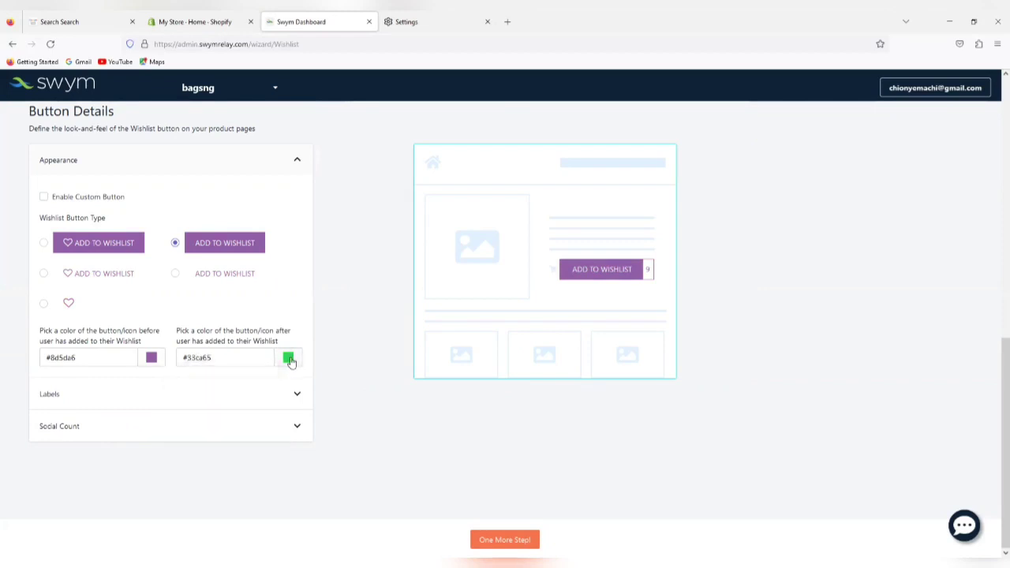
Try "Wishlist this item" as the button label shown before adding to the wishlist
click(297, 396)
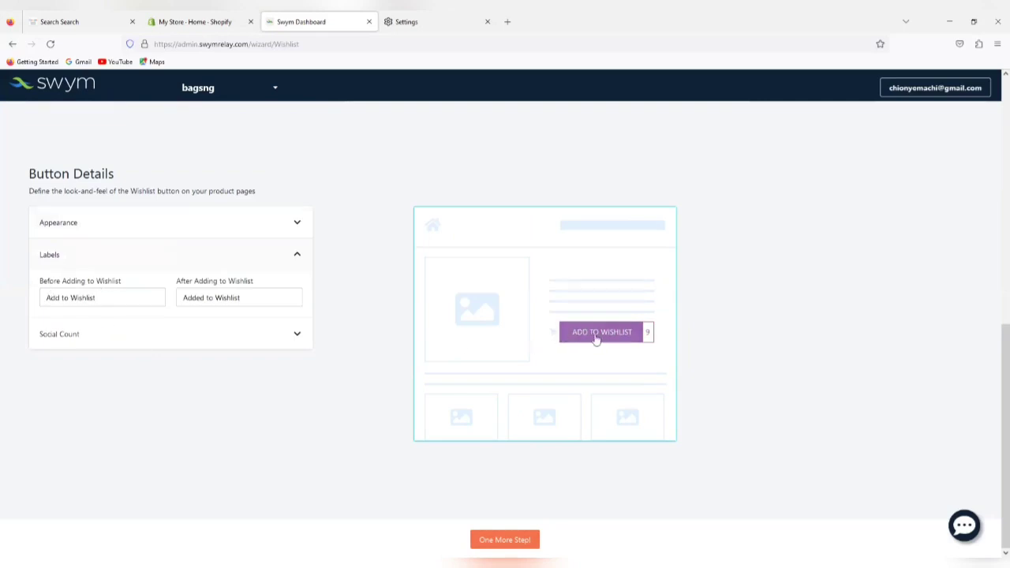
drag(101, 296, 37, 299)
text(W)
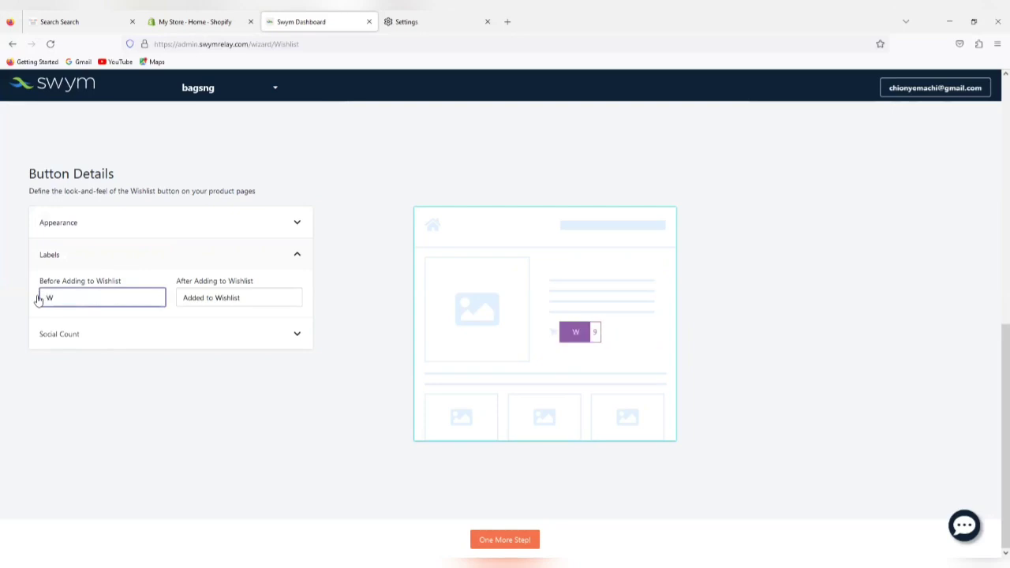
text(ishlist this item)
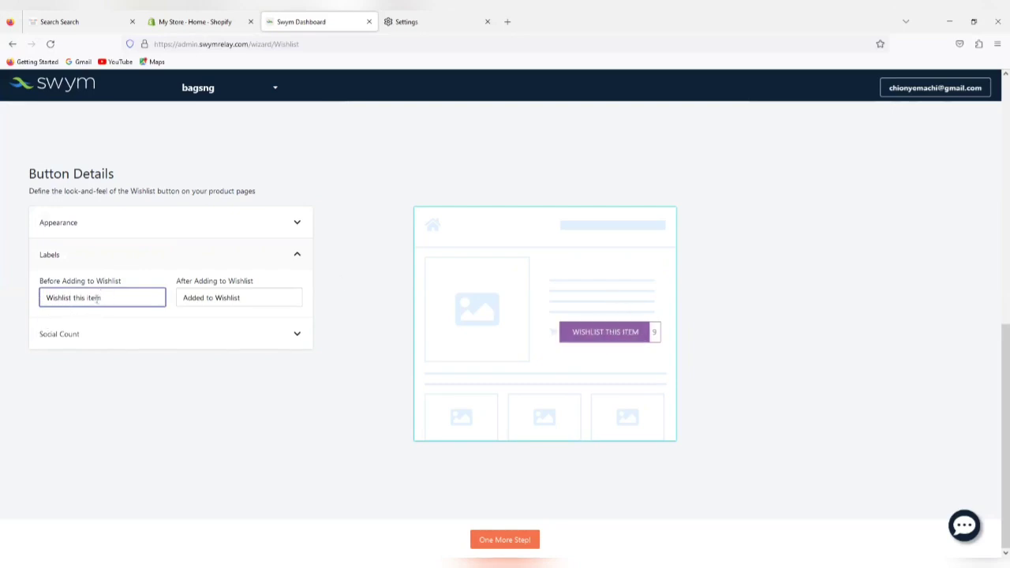
Set the button label shown before adding to the wishlist to "Add to wishlist" and check the after-adding label
drag(98, 297, 35, 299)
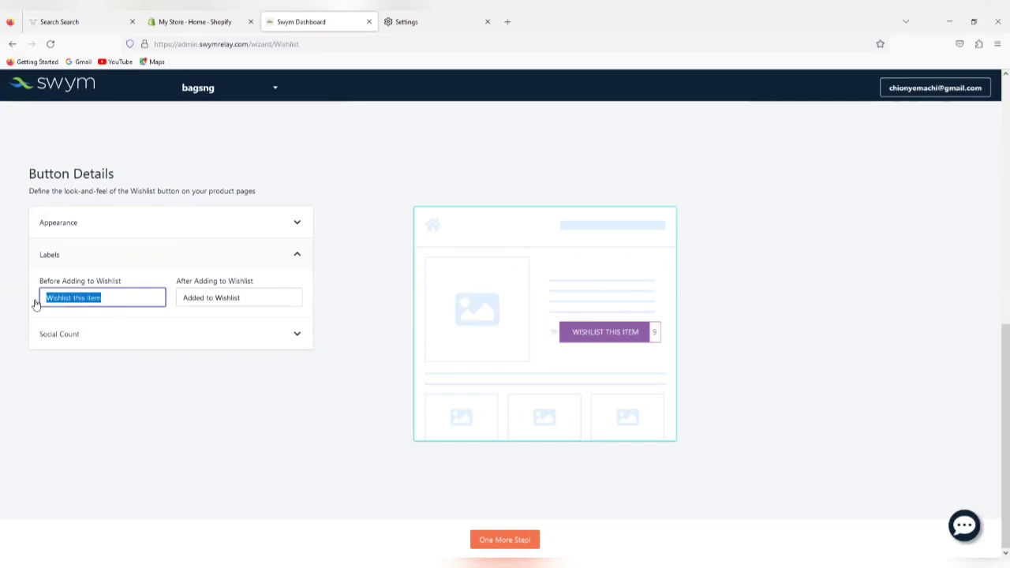
text(Add to wi)
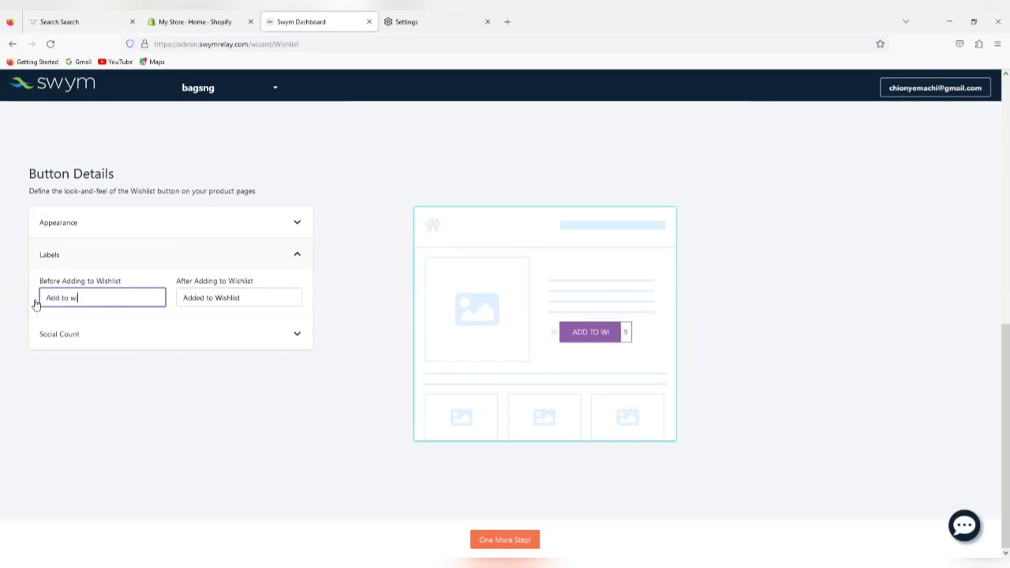
text(shlist)
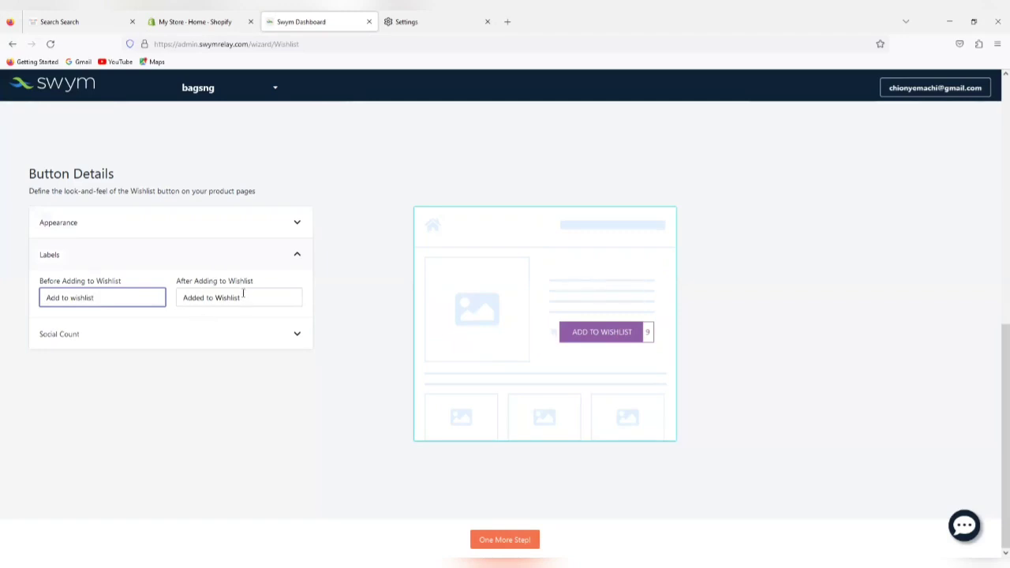
drag(243, 297, 181, 297)
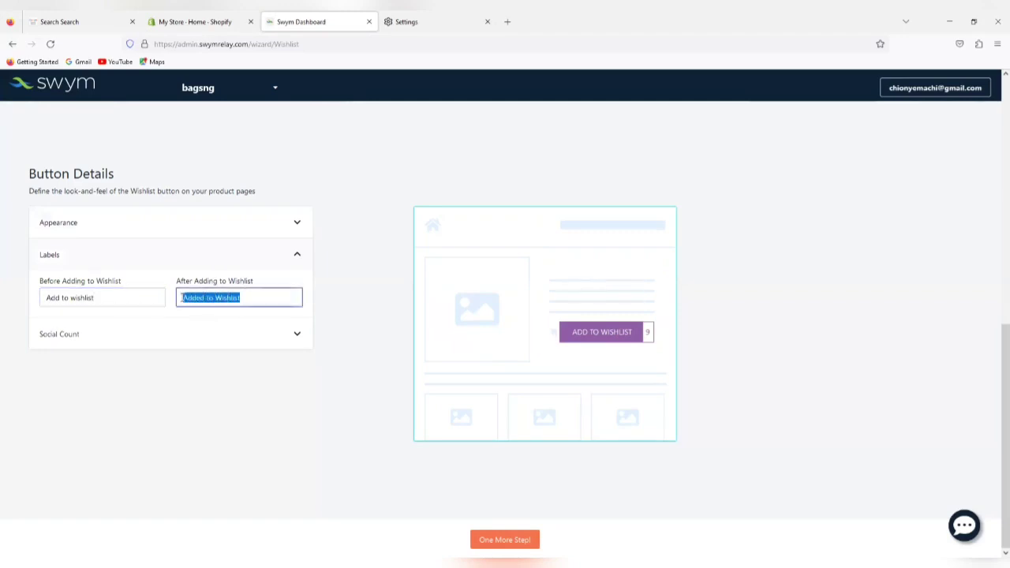
click(252, 298)
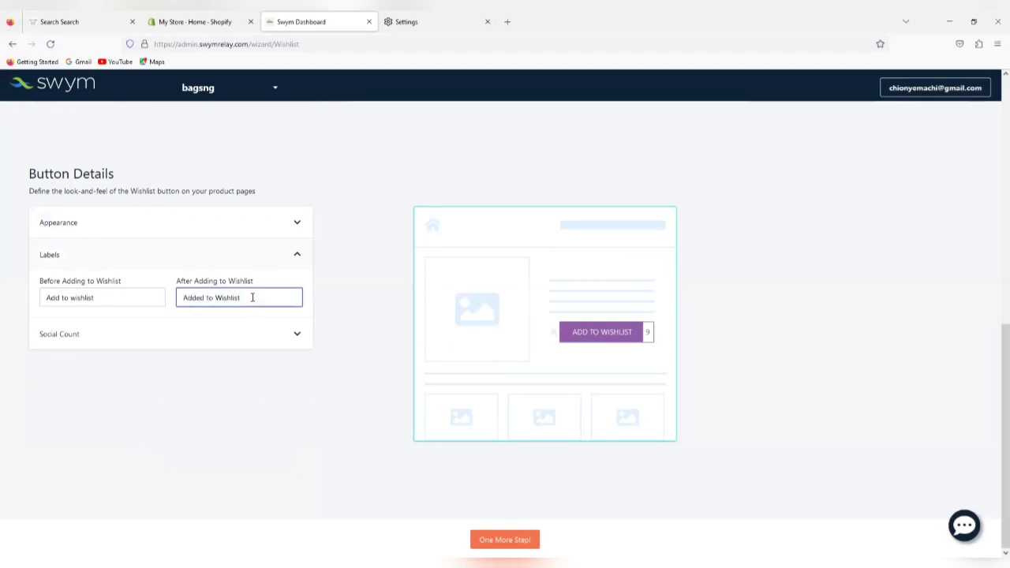
Turn the social count of users who wishlisted the item off and back on
click(298, 336)
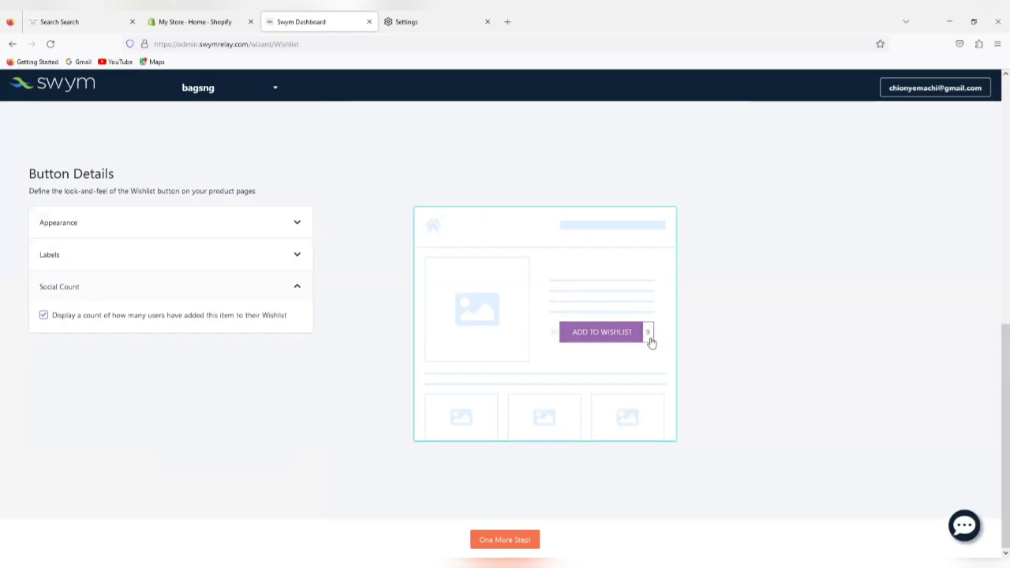
click(43, 315)
click(44, 315)
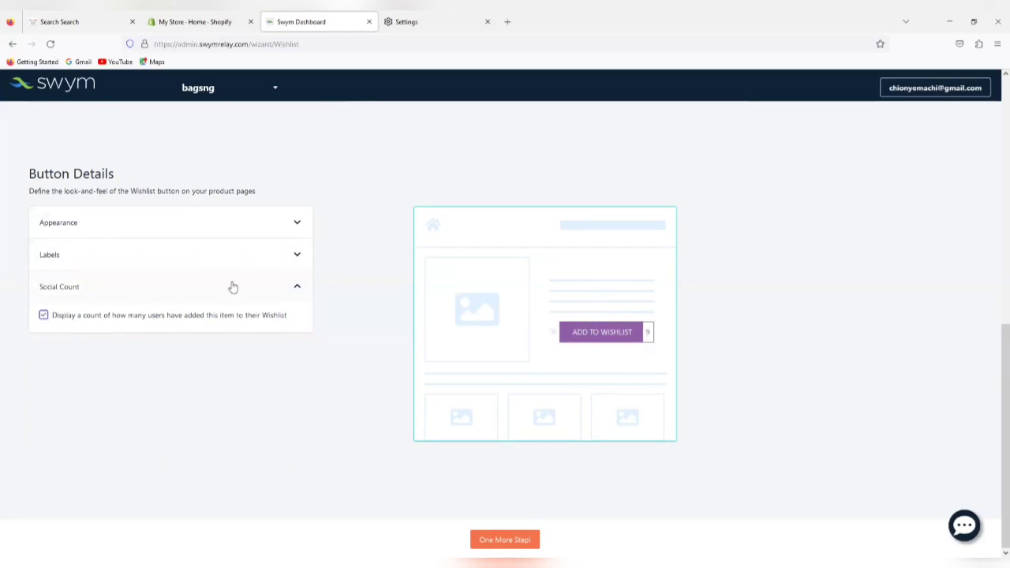
Advance to the Email Details section of the setup, looking back over the button settings first
click(530, 537)
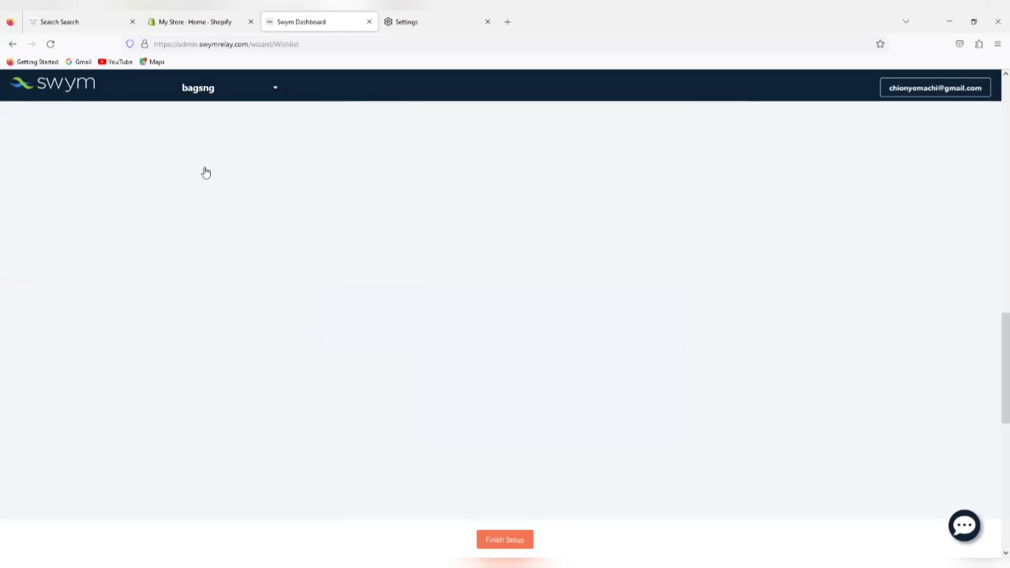
scroll(178, 216, up, 1)
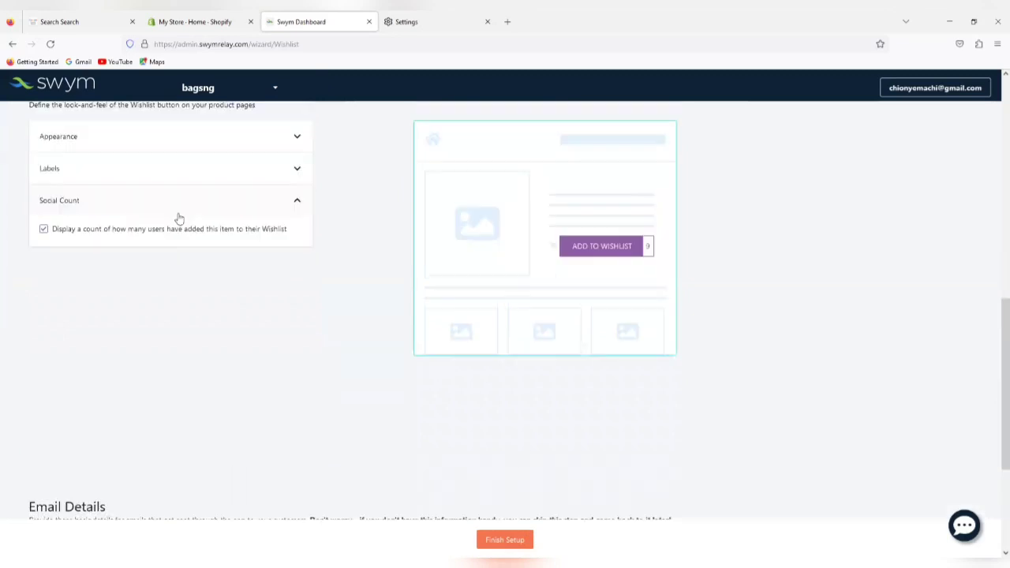
scroll(179, 218, up, 2)
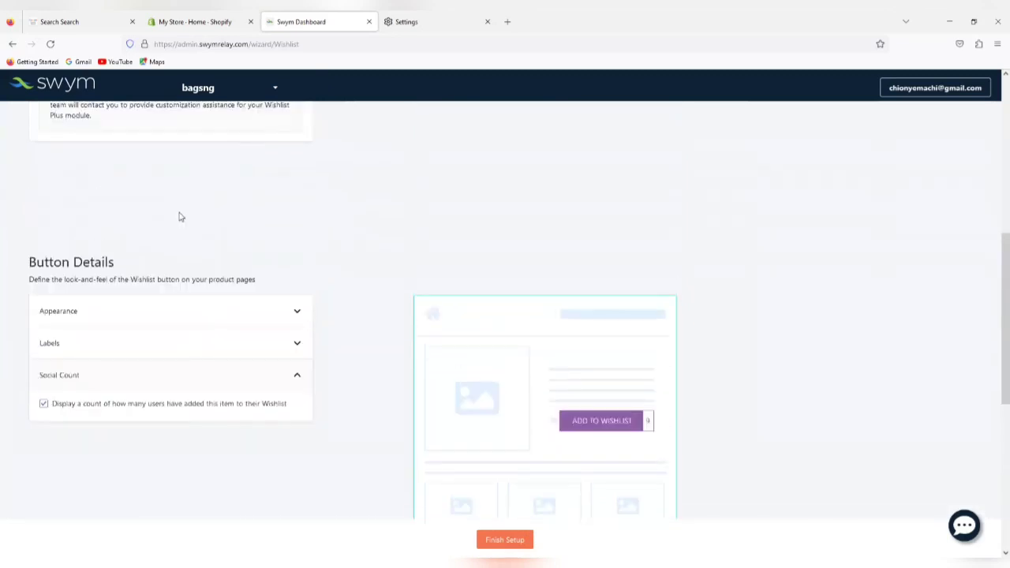
scroll(181, 217, down, 4)
scroll(179, 215, down, 1)
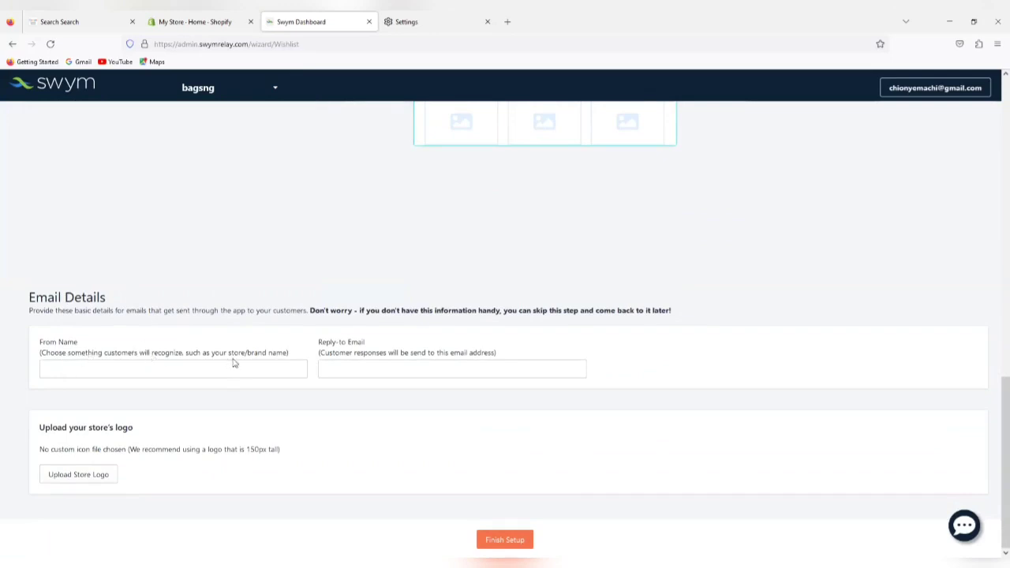
Fill in the sender name as Bagsng and the store's reply-to email address, and finish the wishlist setup
click(194, 366)
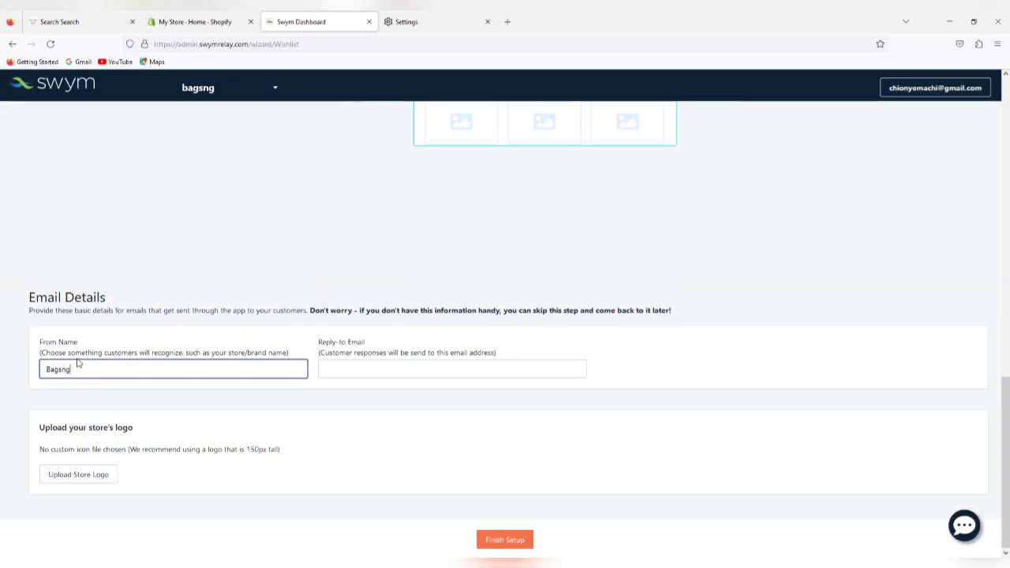
click(346, 368)
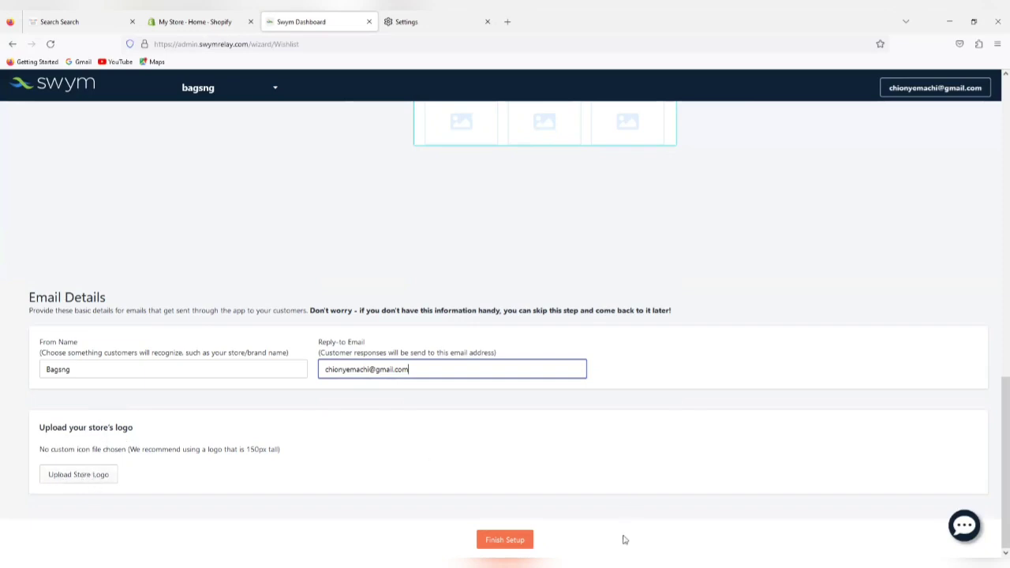
click(507, 539)
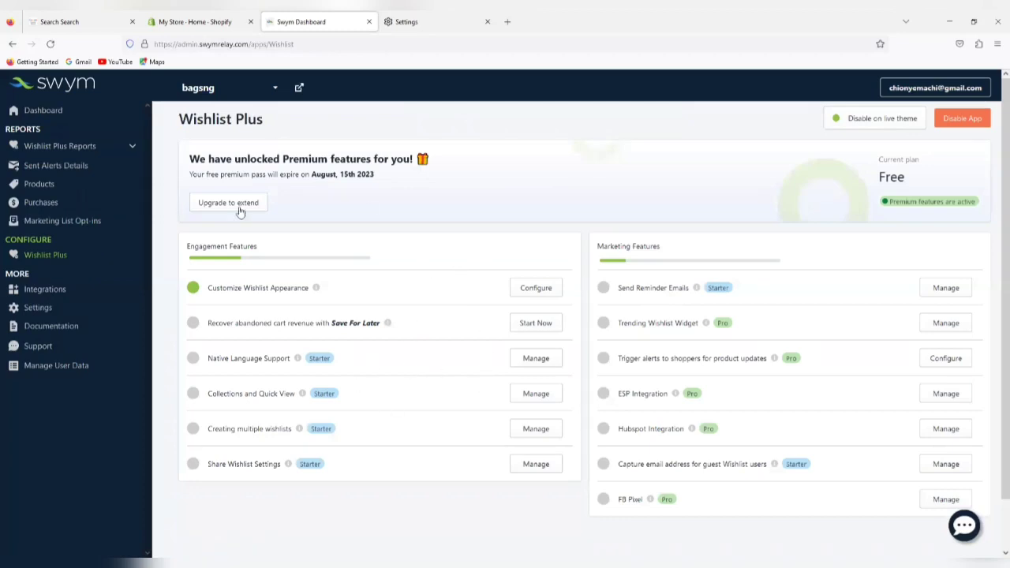
Open the live bagsng storefront and check the Corporate Large Size Handbag product page for the wishlist button
click(299, 91)
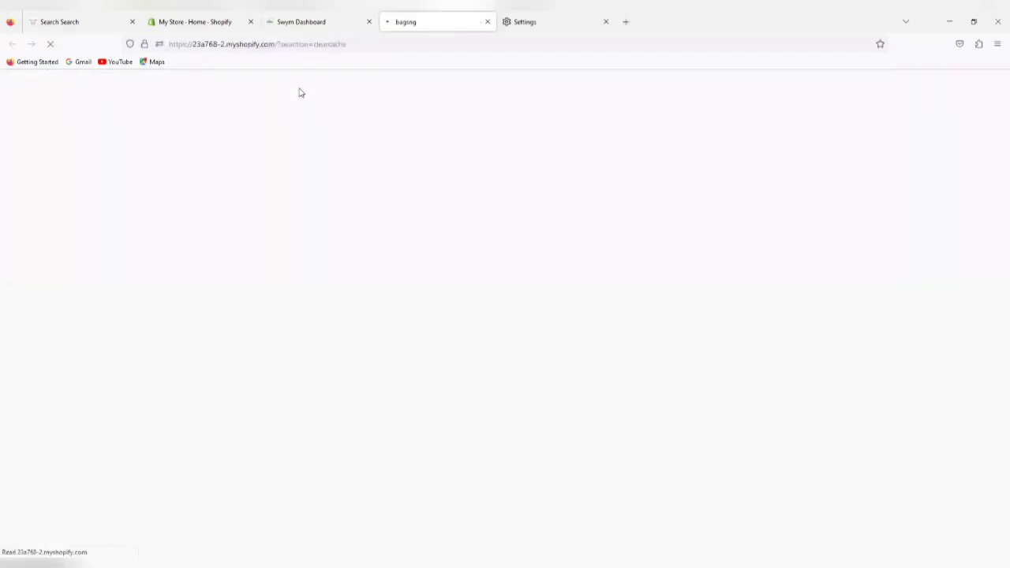
scroll(314, 93, down, 3)
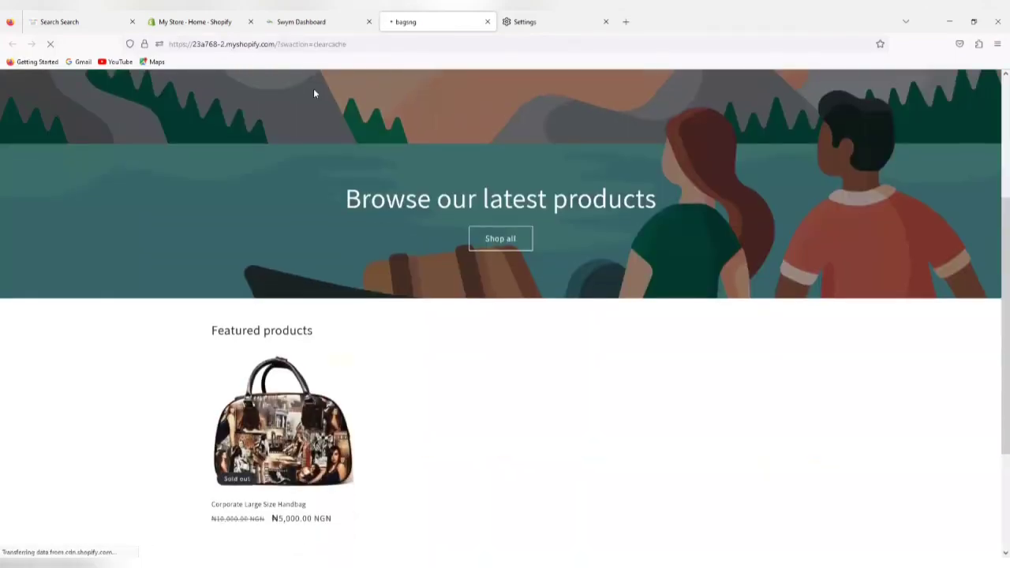
scroll(316, 236, down, 3)
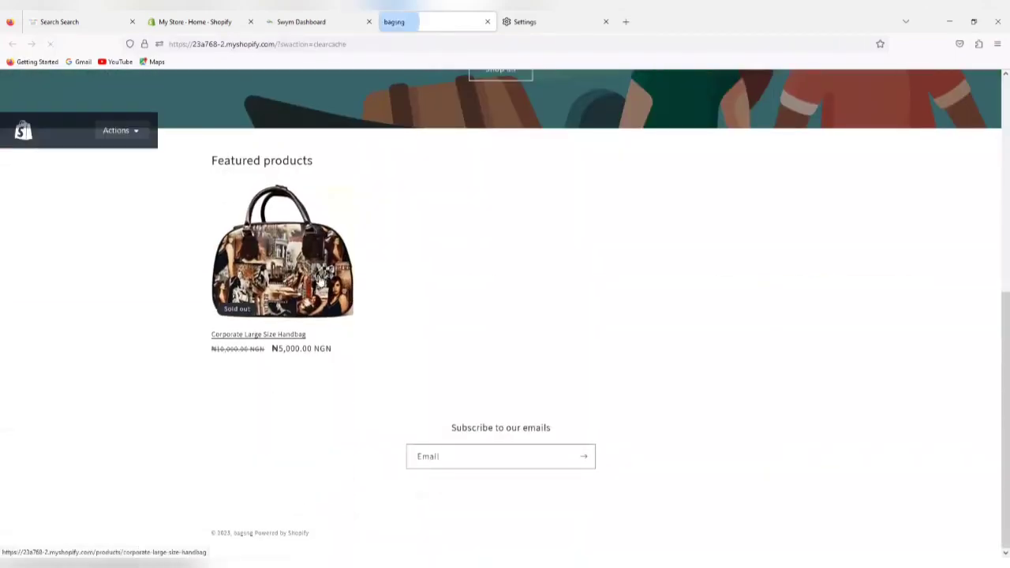
click(292, 287)
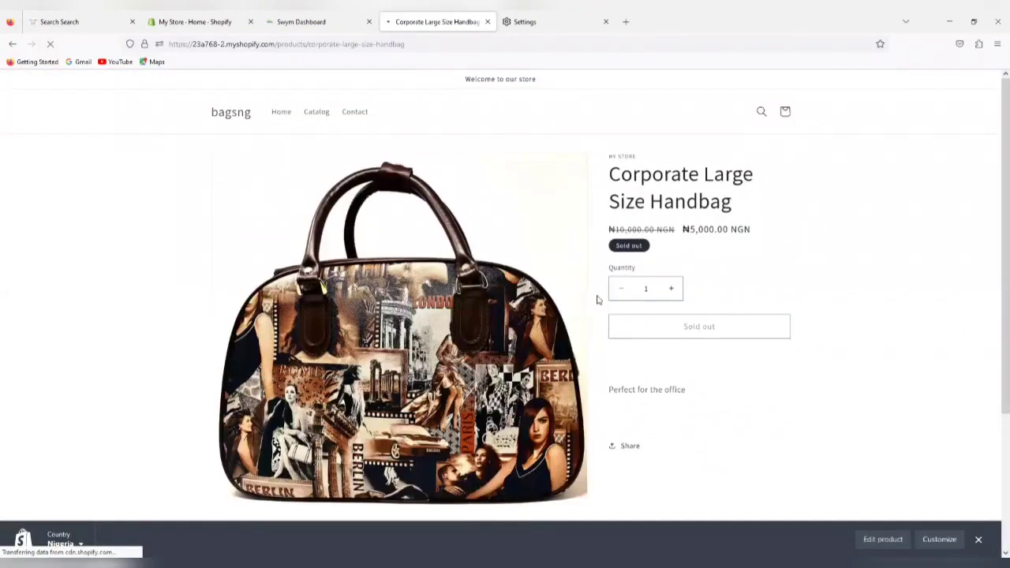
scroll(601, 262, down, 2)
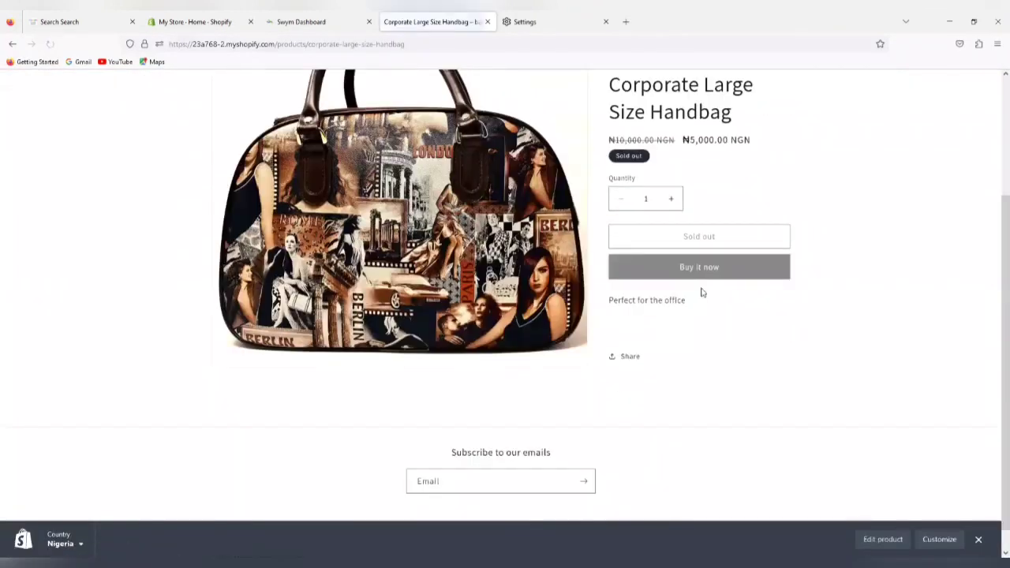
scroll(619, 229, up, 1)
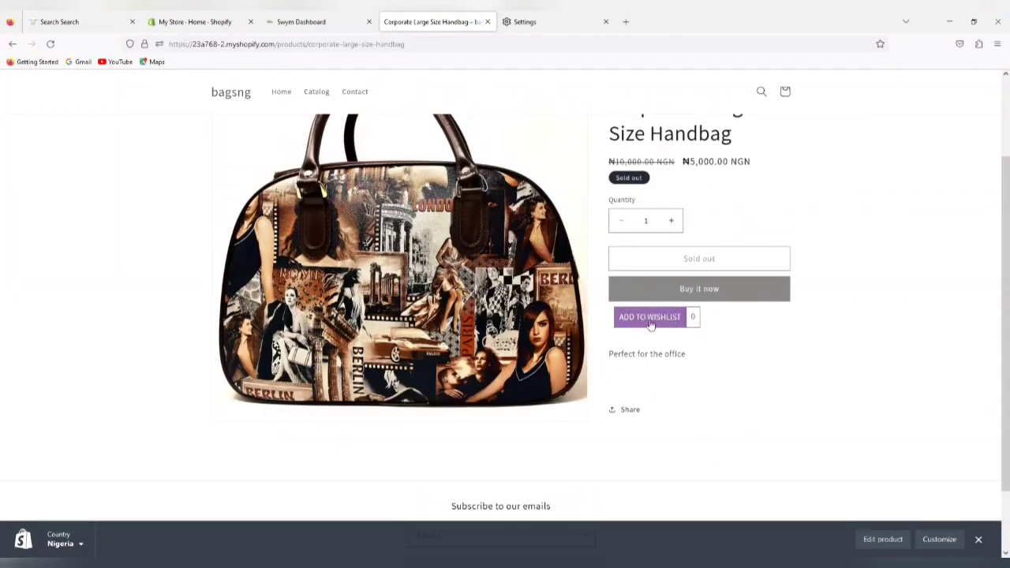
scroll(442, 320, up, 1)
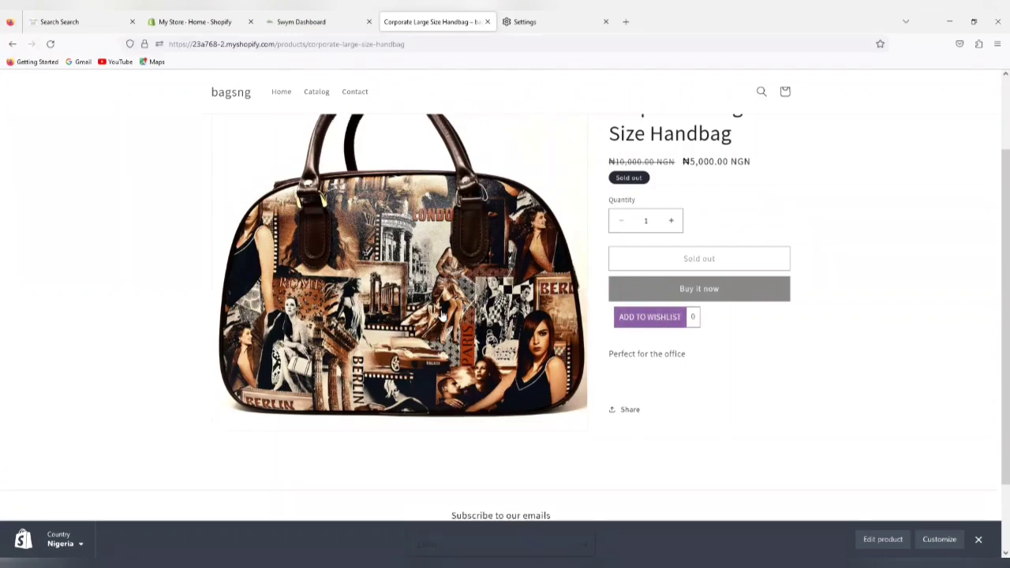